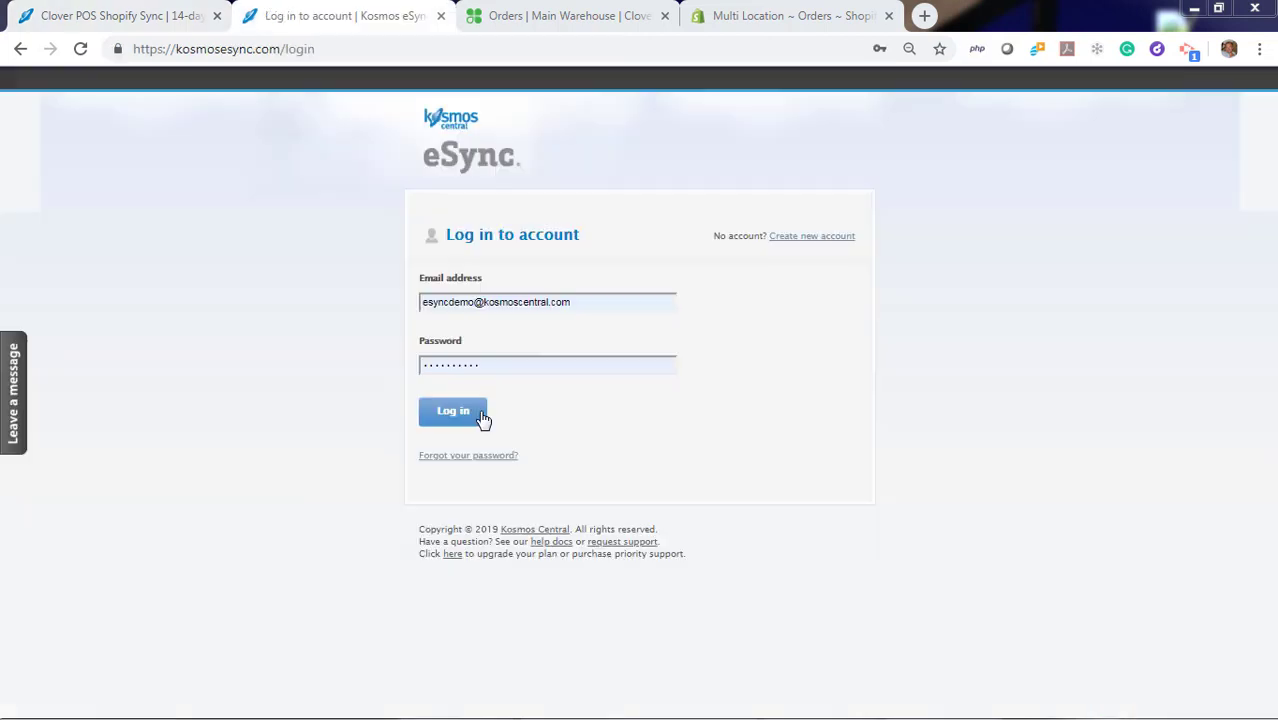
Log in to eSync and begin a first action from the empty Actions dashboard.
{"action": "left_click", "coordinate": [455, 418]}
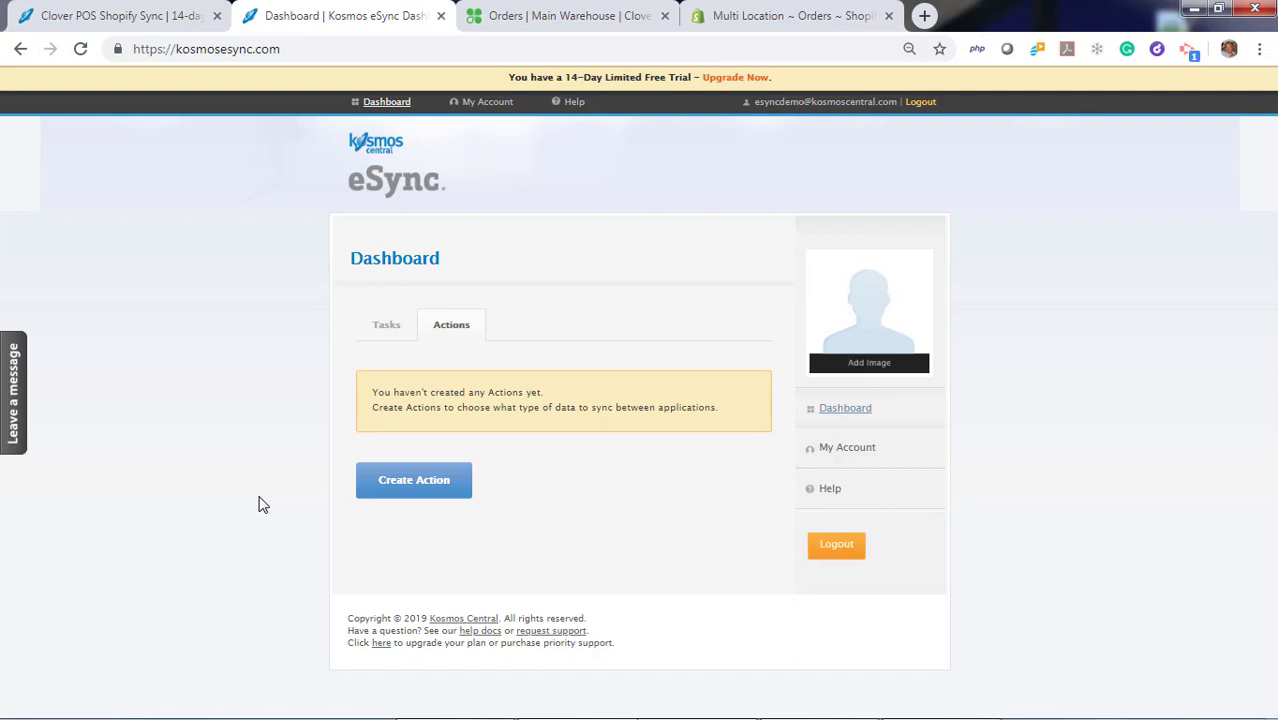
{"action": "left_click", "coordinate": [411, 488]}
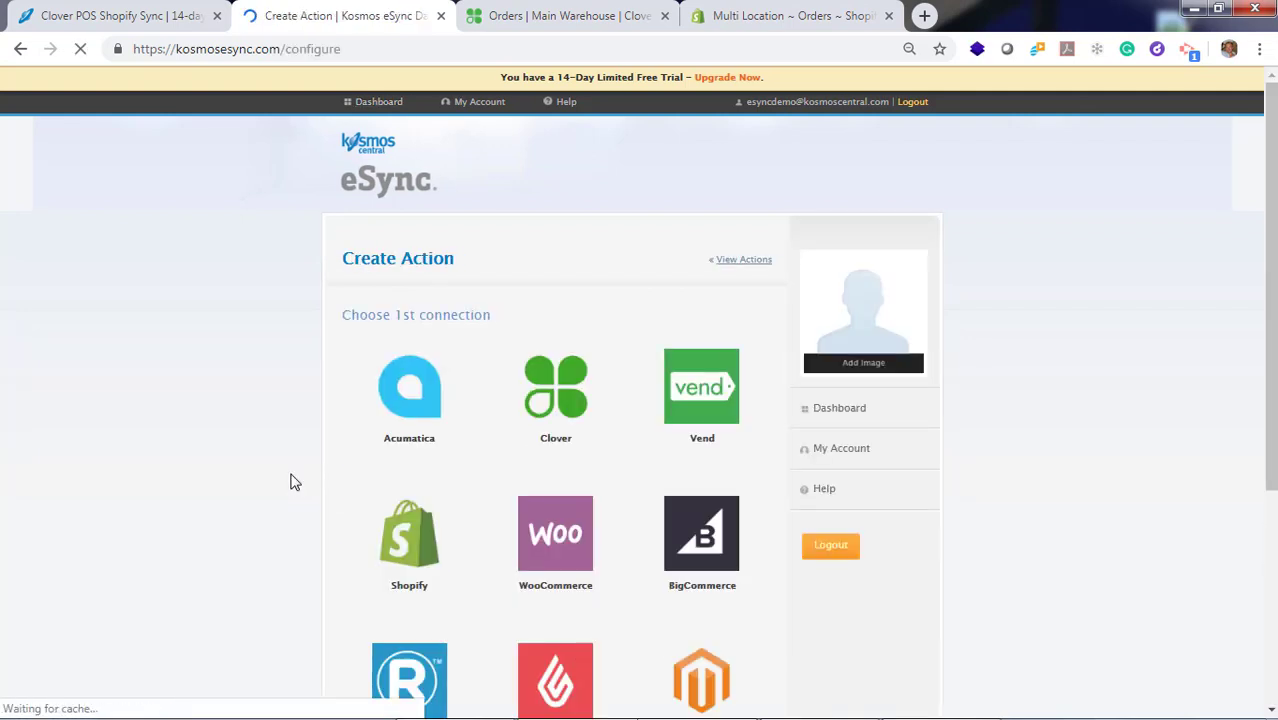
Connect Shopify (Multi-Location) first and Clover (Main Warehouse) second to list available sync actions.
{"action": "scroll", "coordinate": [300, 485], "scroll_direction": "down", "scroll_amount": 1}
{"action": "left_click", "coordinate": [408, 452]}
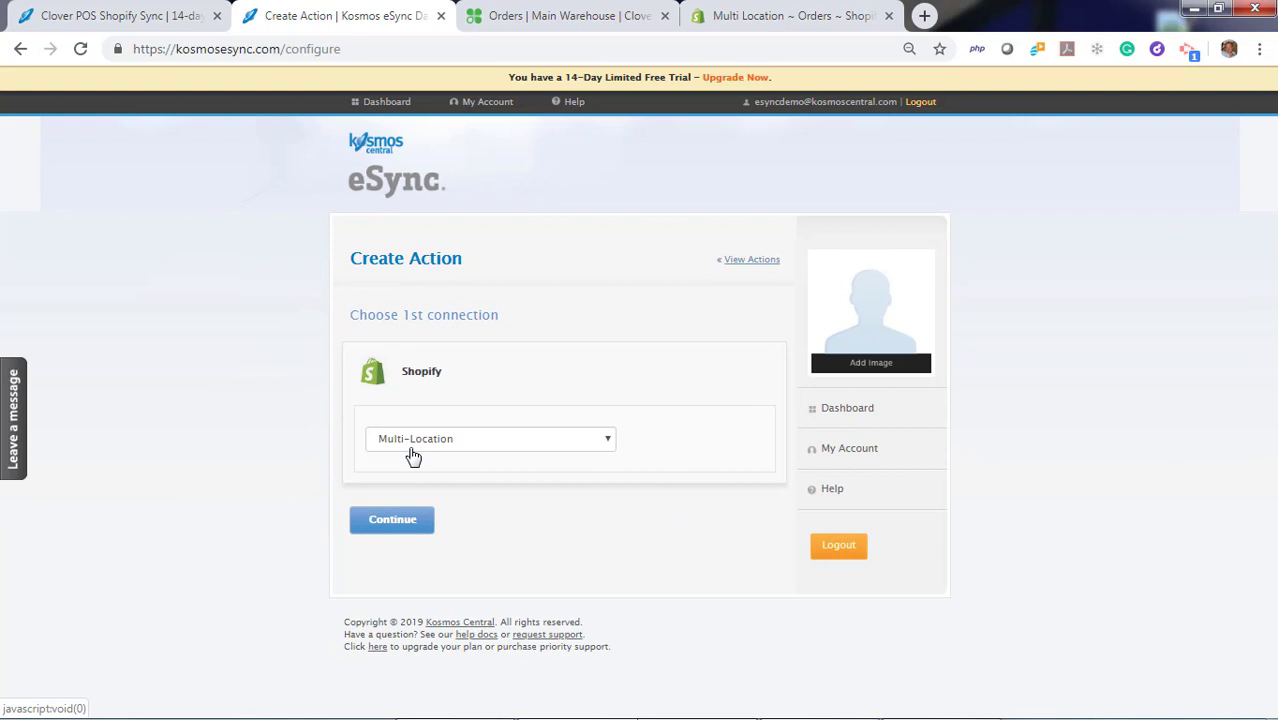
{"action": "left_click", "coordinate": [422, 528]}
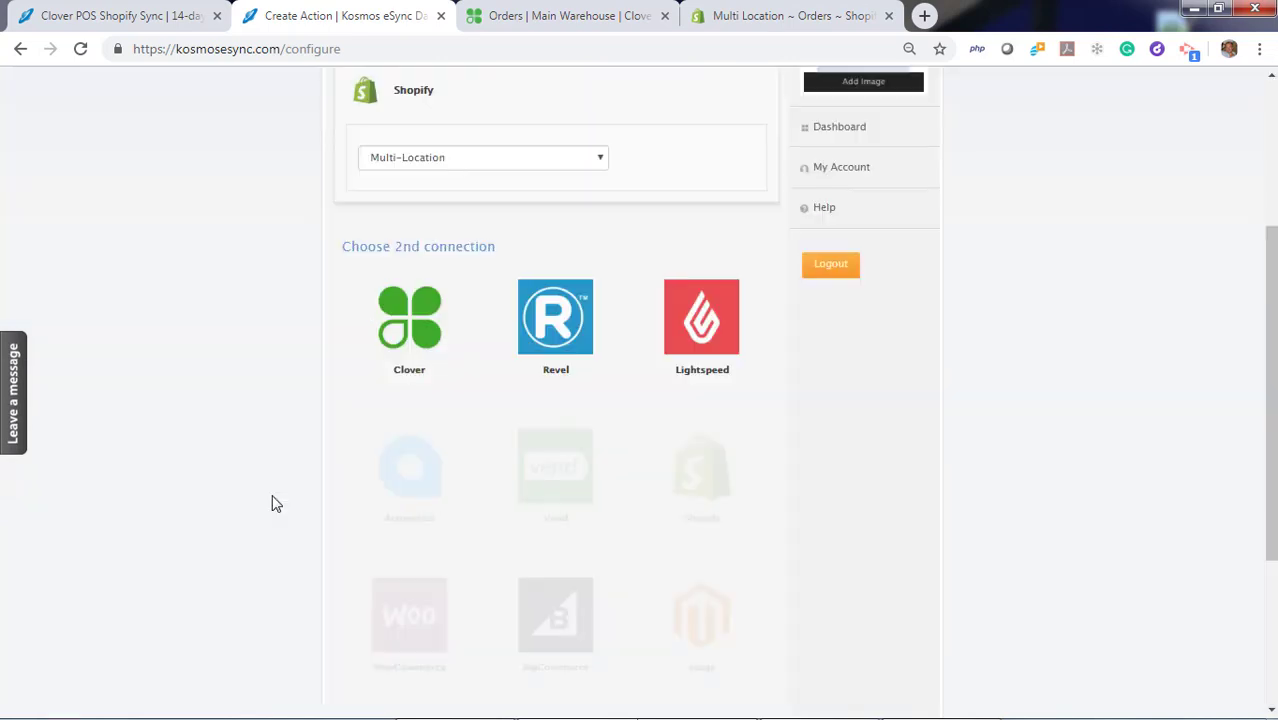
{"action": "left_click", "coordinate": [408, 333]}
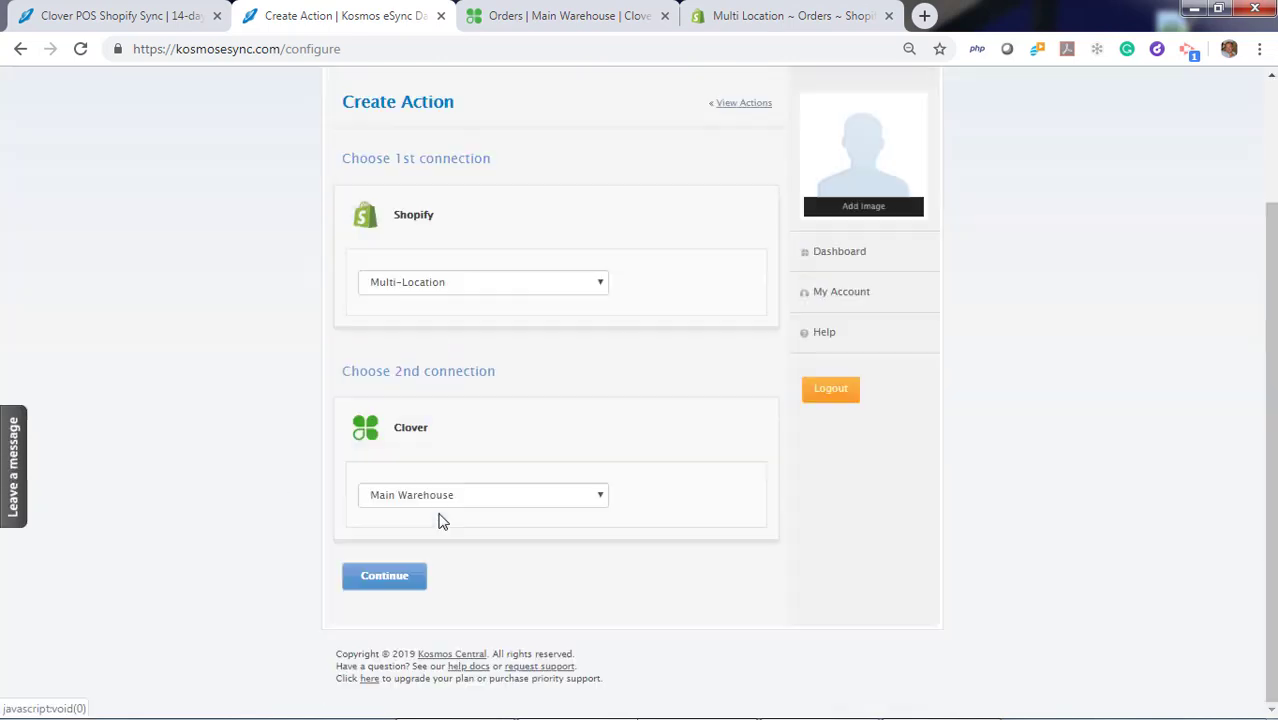
{"action": "left_click", "coordinate": [388, 580]}
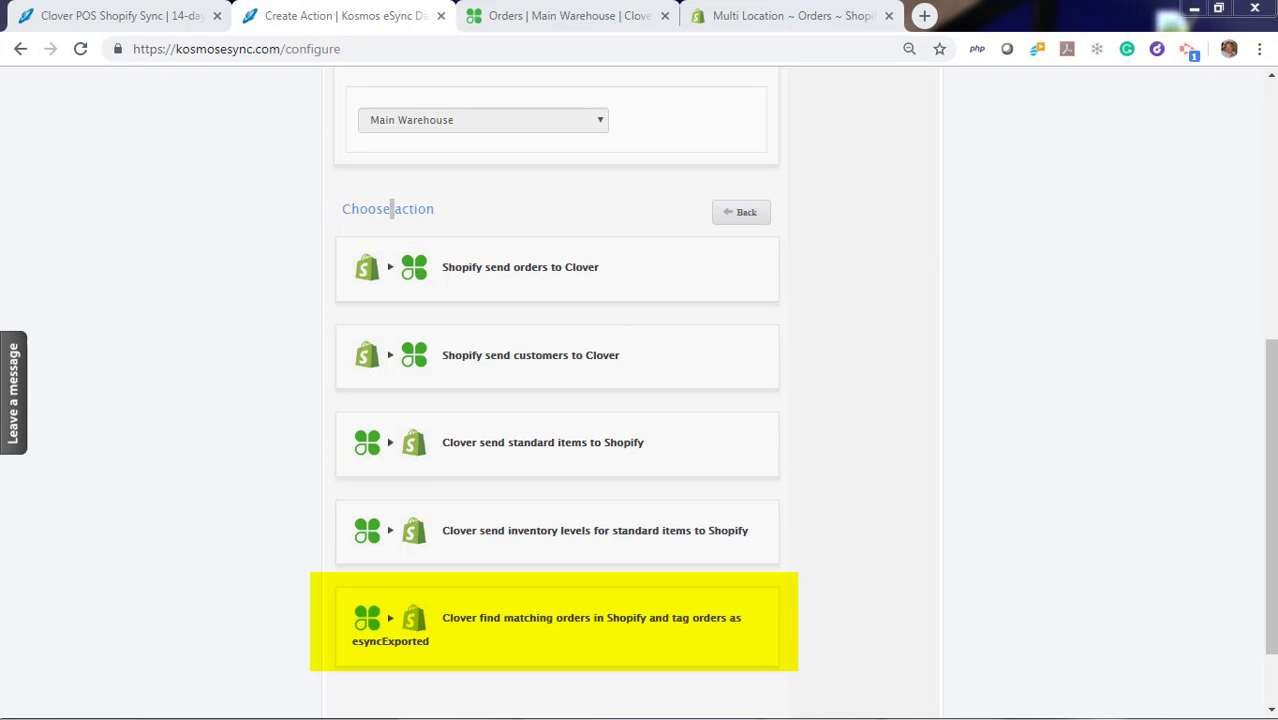
Save the 'Shopify send customers to Clover' action under its default name.
{"action": "left_click", "coordinate": [516, 362]}
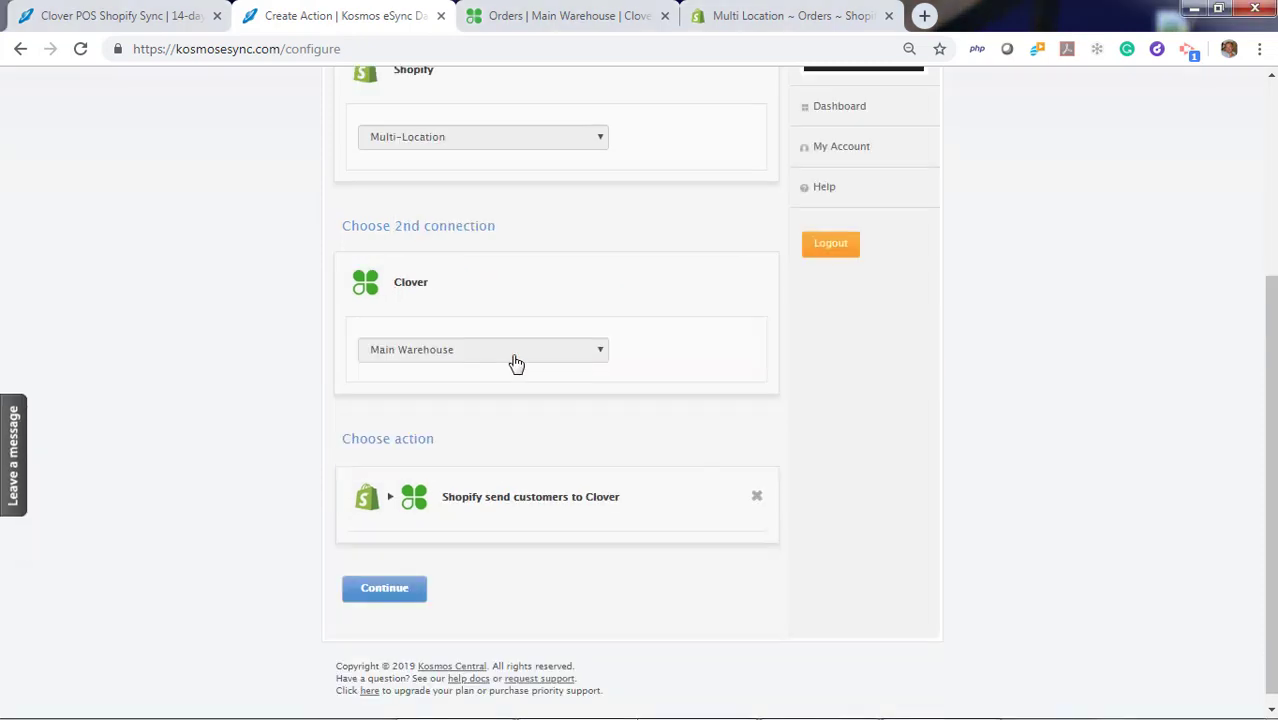
{"action": "left_click", "coordinate": [418, 593]}
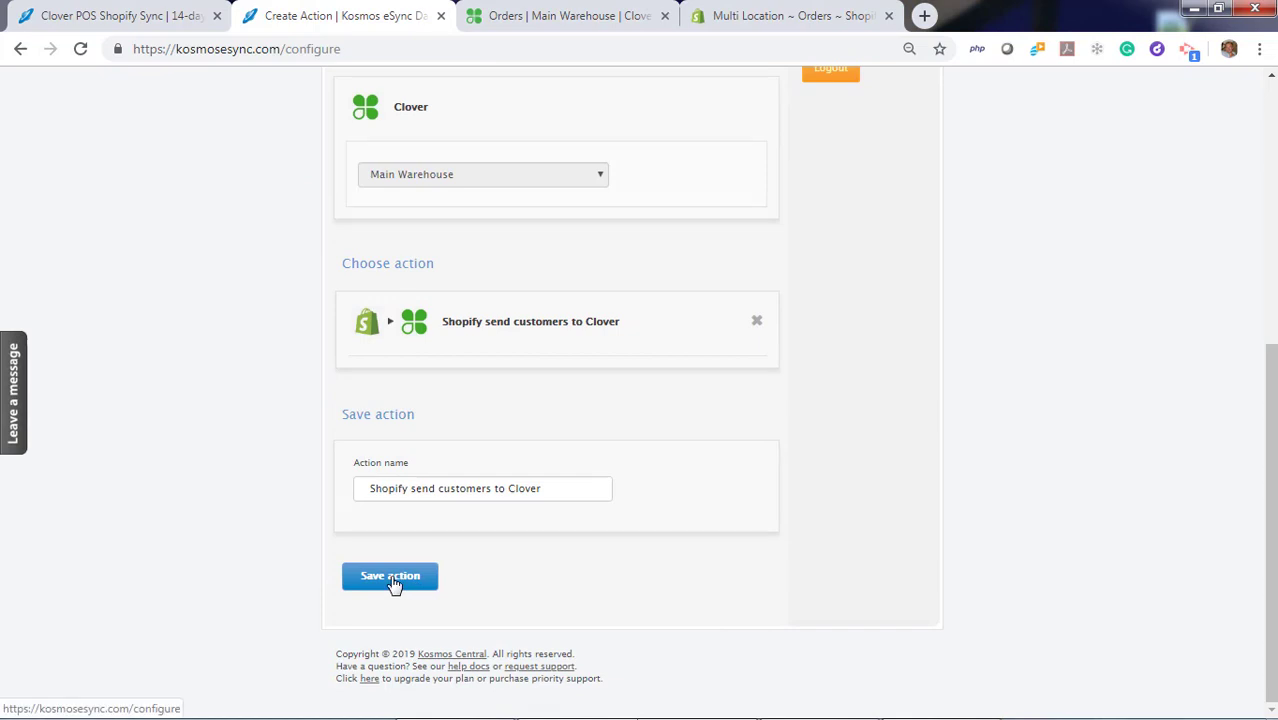
{"action": "left_click", "coordinate": [356, 574]}
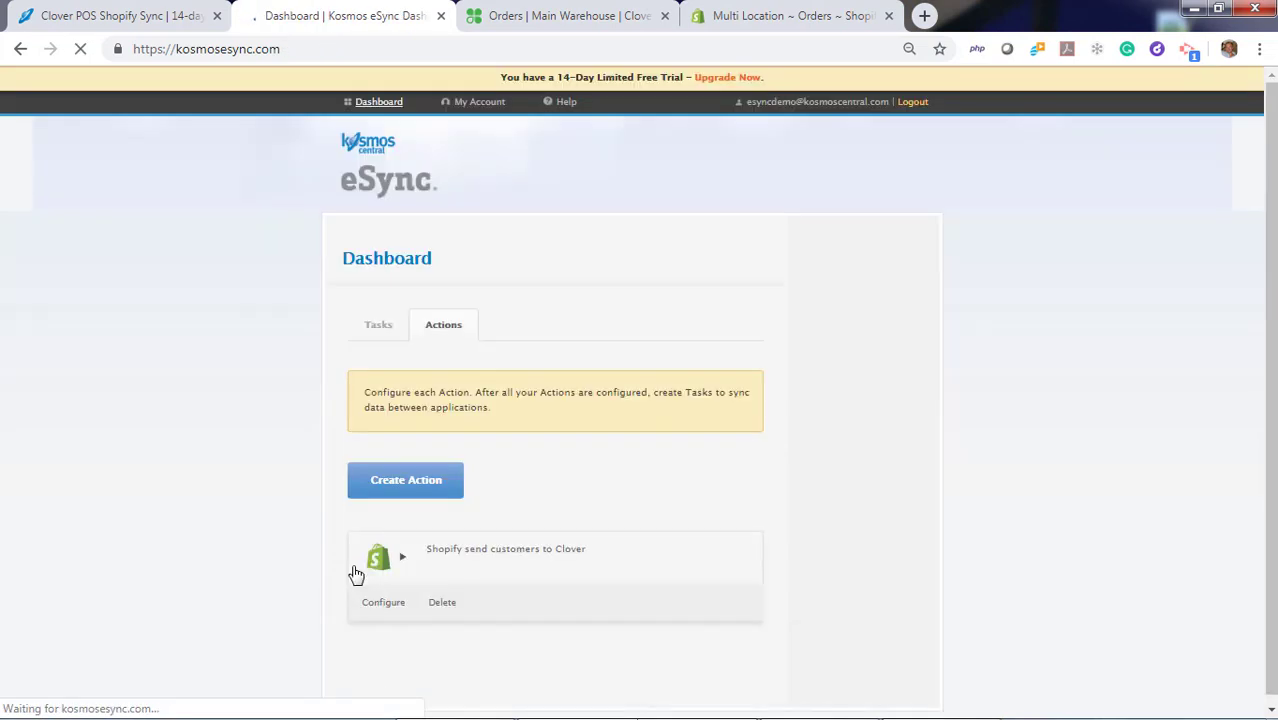
Create and save a 'Shopify send orders to Clover' action with Shopify and Clover connections.
{"action": "left_click", "coordinate": [420, 481]}
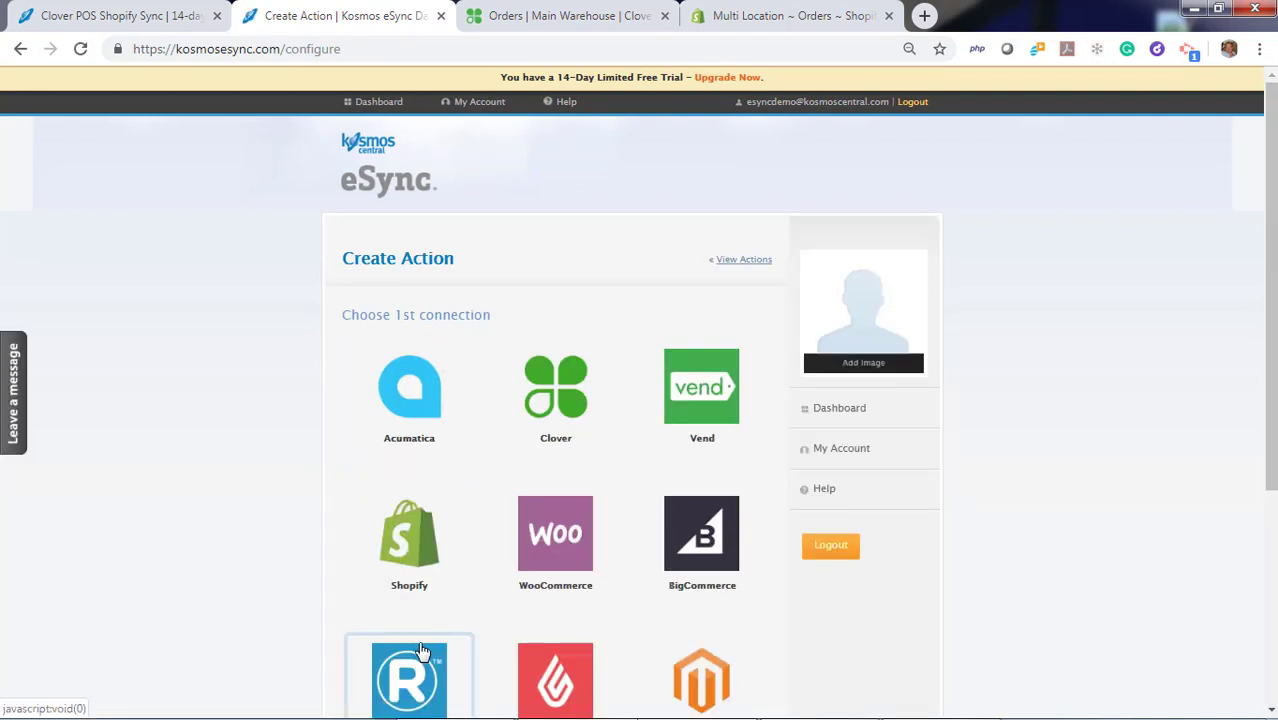
{"action": "left_click", "coordinate": [420, 543]}
{"action": "left_click", "coordinate": [378, 521]}
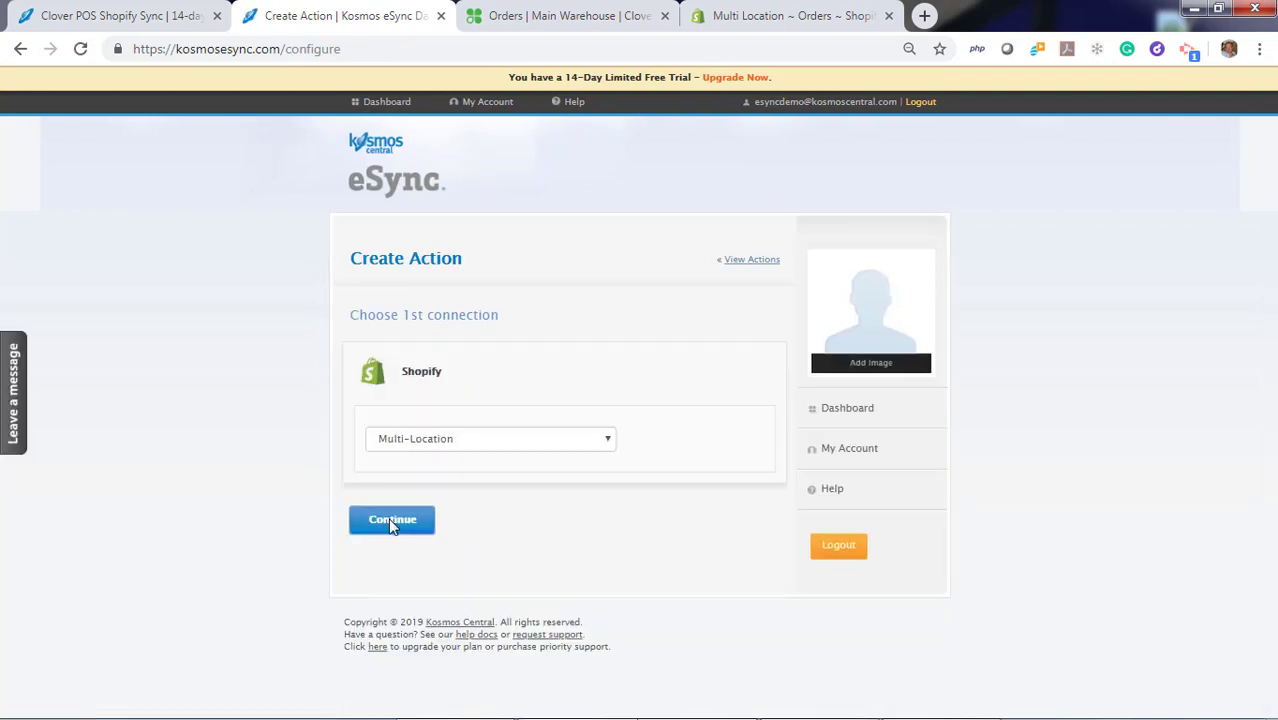
{"action": "left_click", "coordinate": [425, 612]}
{"action": "scroll", "coordinate": [300, 620], "scroll_direction": "down", "scroll_amount": 3}
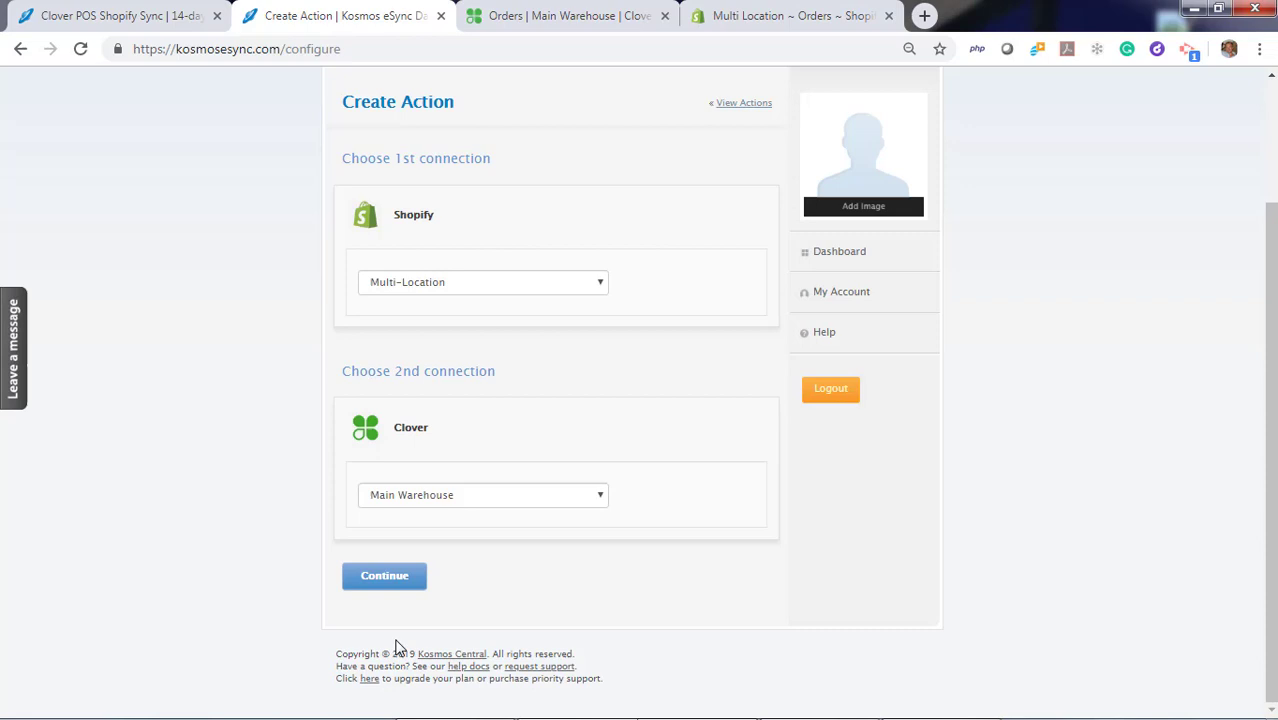
{"action": "scroll", "coordinate": [278, 564], "scroll_direction": "down", "scroll_amount": 3}
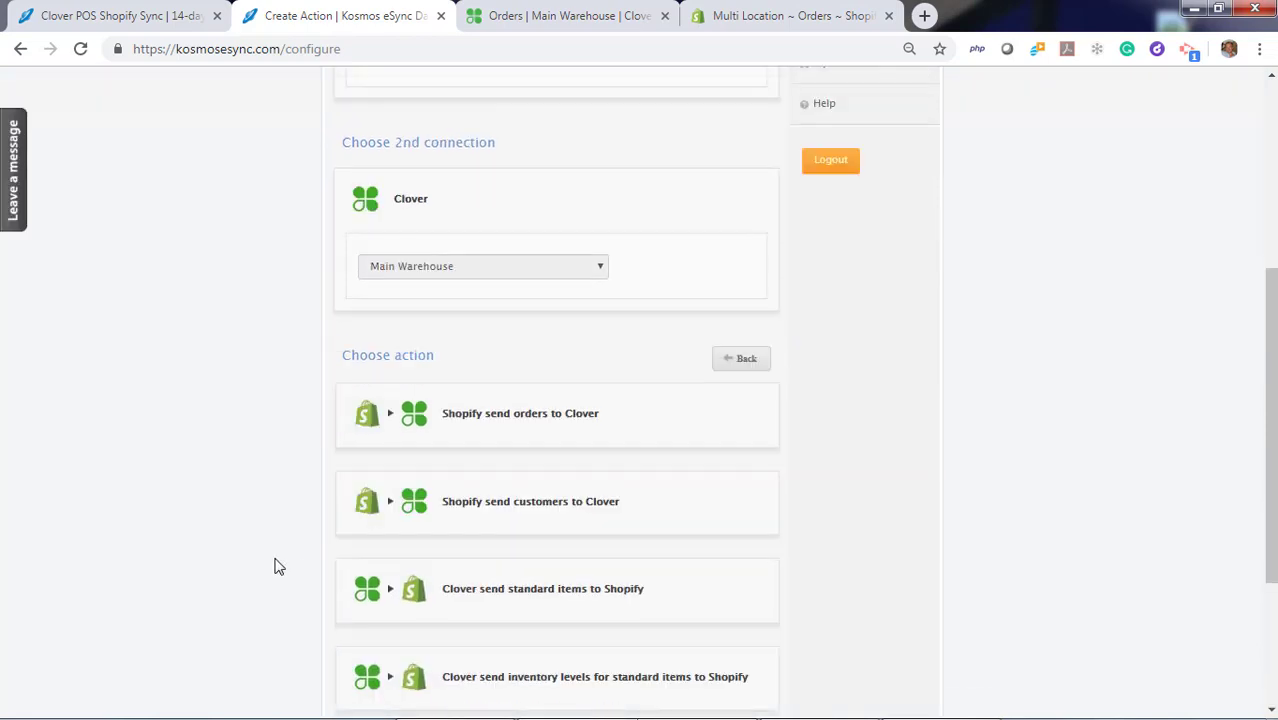
{"action": "left_click", "coordinate": [518, 360]}
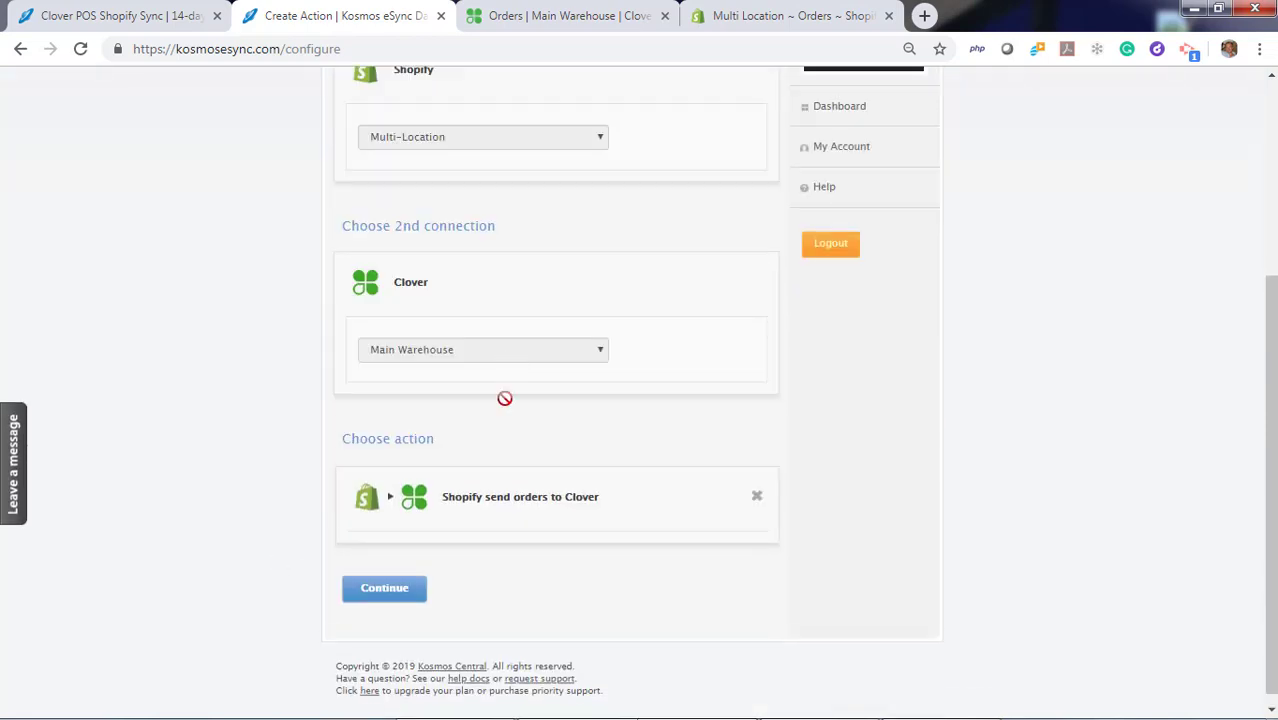
{"action": "left_click", "coordinate": [396, 590]}
{"action": "scroll", "coordinate": [290, 600], "scroll_direction": "down", "scroll_amount": 3}
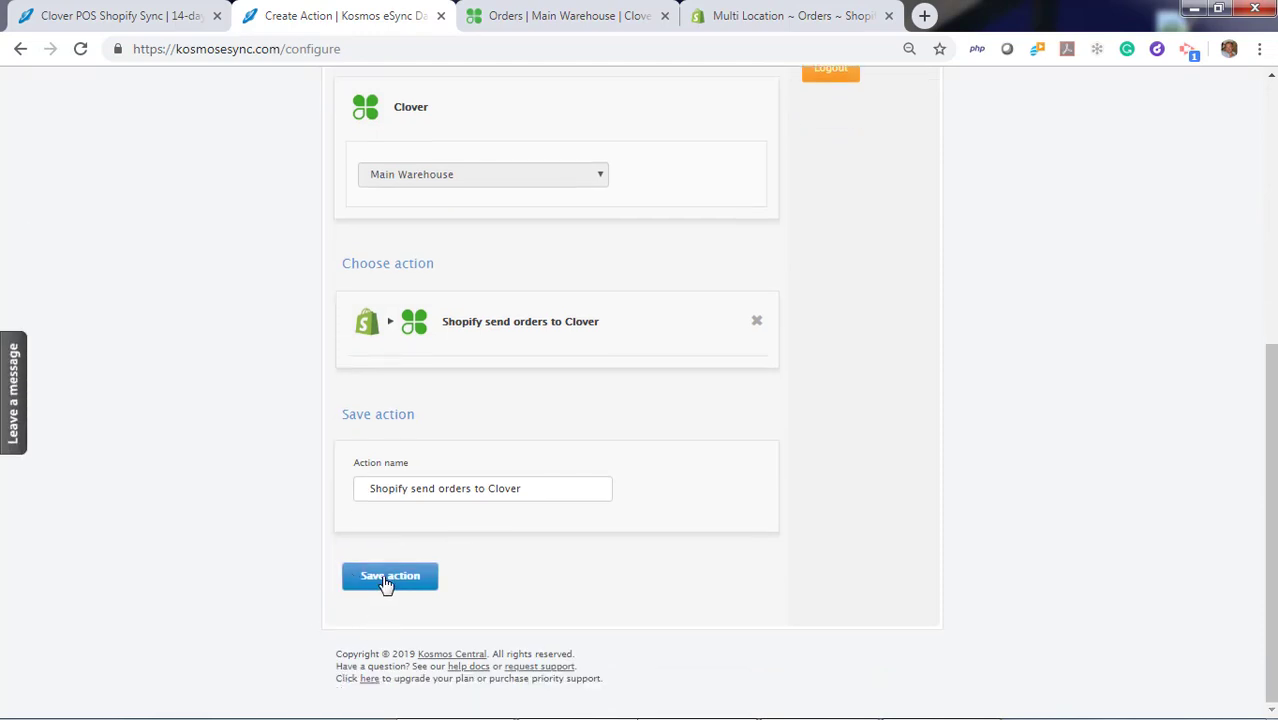
{"action": "left_click", "coordinate": [385, 578]}
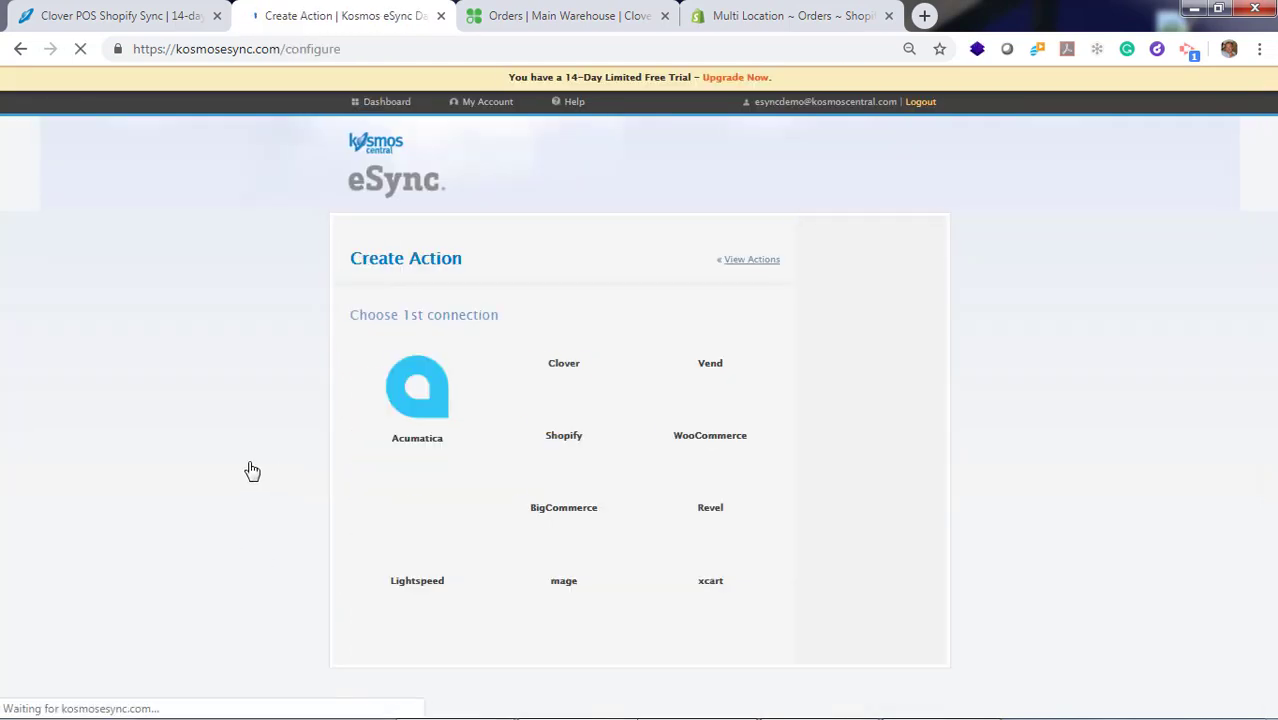
Pair Shopify and Clover as the connections for a third action.
{"action": "scroll", "coordinate": [240, 513], "scroll_direction": "down", "scroll_amount": 2}
{"action": "scroll", "coordinate": [240, 513], "scroll_direction": "down", "scroll_amount": 1}
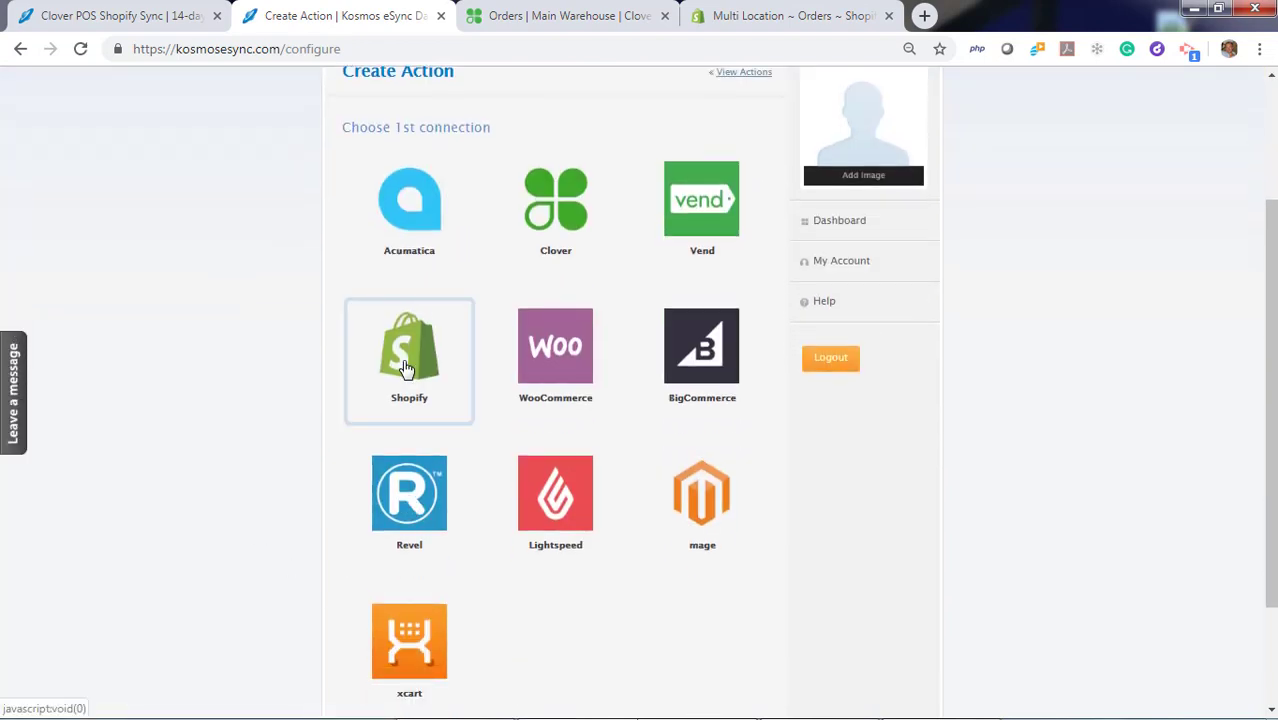
{"action": "left_click", "coordinate": [406, 370]}
{"action": "left_click", "coordinate": [384, 524]}
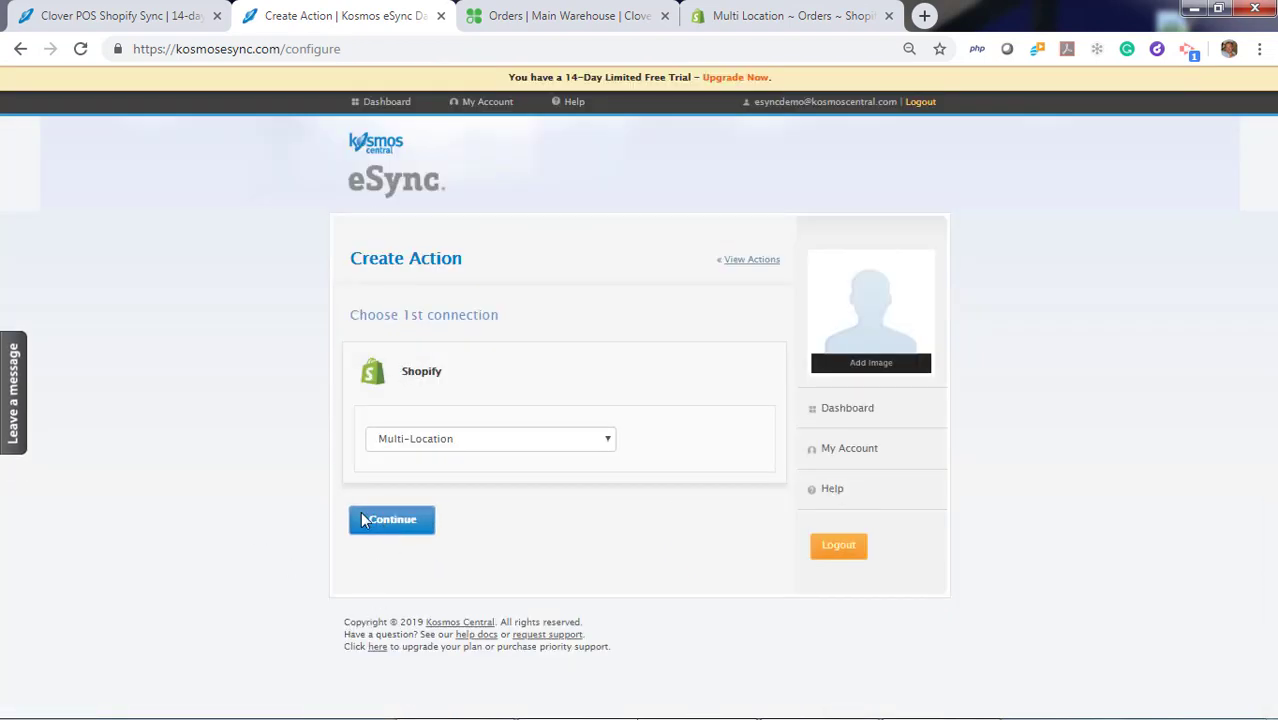
{"action": "left_click", "coordinate": [350, 606]}
{"action": "scroll", "coordinate": [240, 585], "scroll_direction": "down", "scroll_amount": 2}
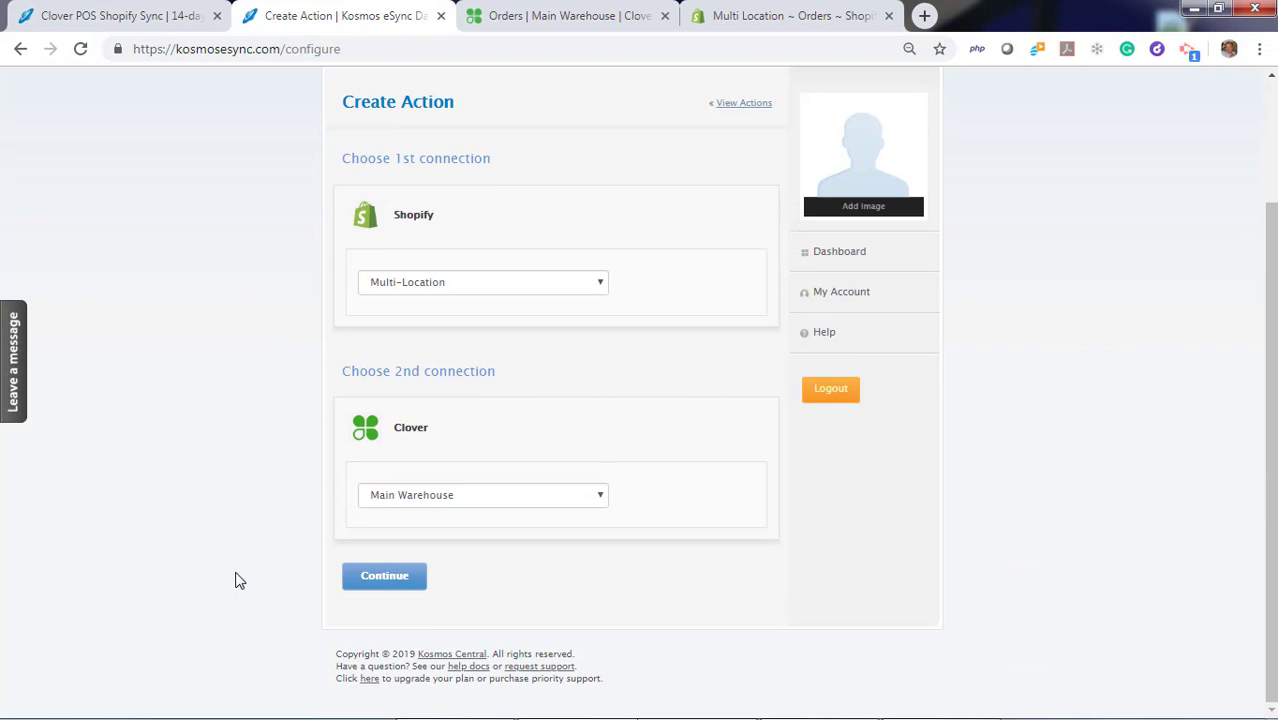
{"action": "left_click", "coordinate": [340, 578]}
Save the 'Clover find matching orders in Shopify and tag orders as esyncExported' action.
{"action": "scroll", "coordinate": [220, 542], "scroll_direction": "down", "scroll_amount": 5}
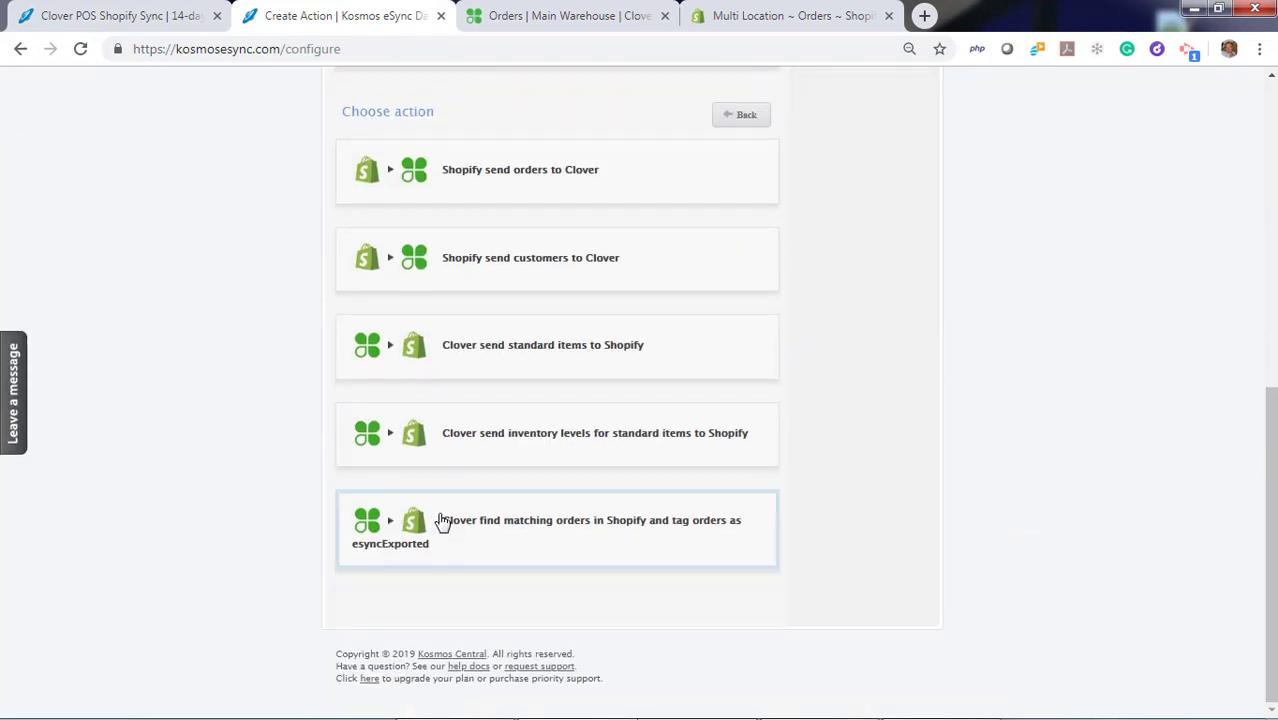
{"action": "left_click", "coordinate": [466, 527]}
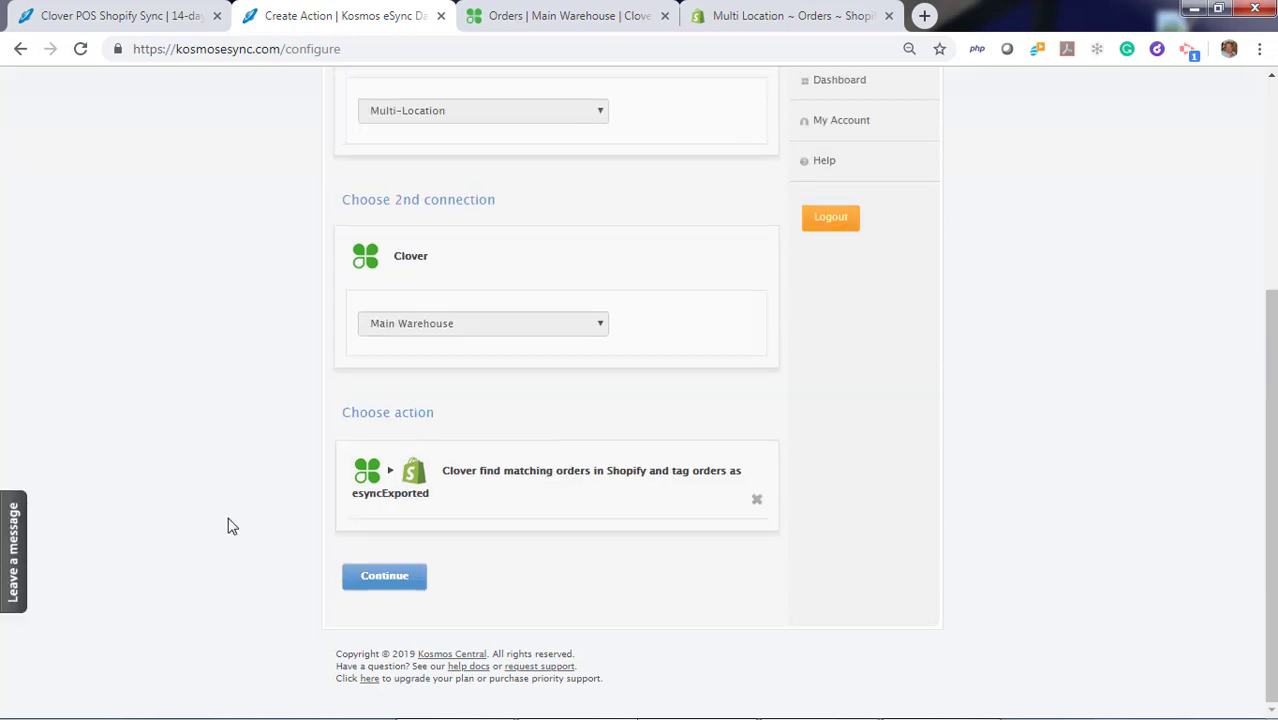
{"action": "left_click", "coordinate": [357, 586]}
{"action": "scroll", "coordinate": [300, 580], "scroll_direction": "down", "scroll_amount": 2}
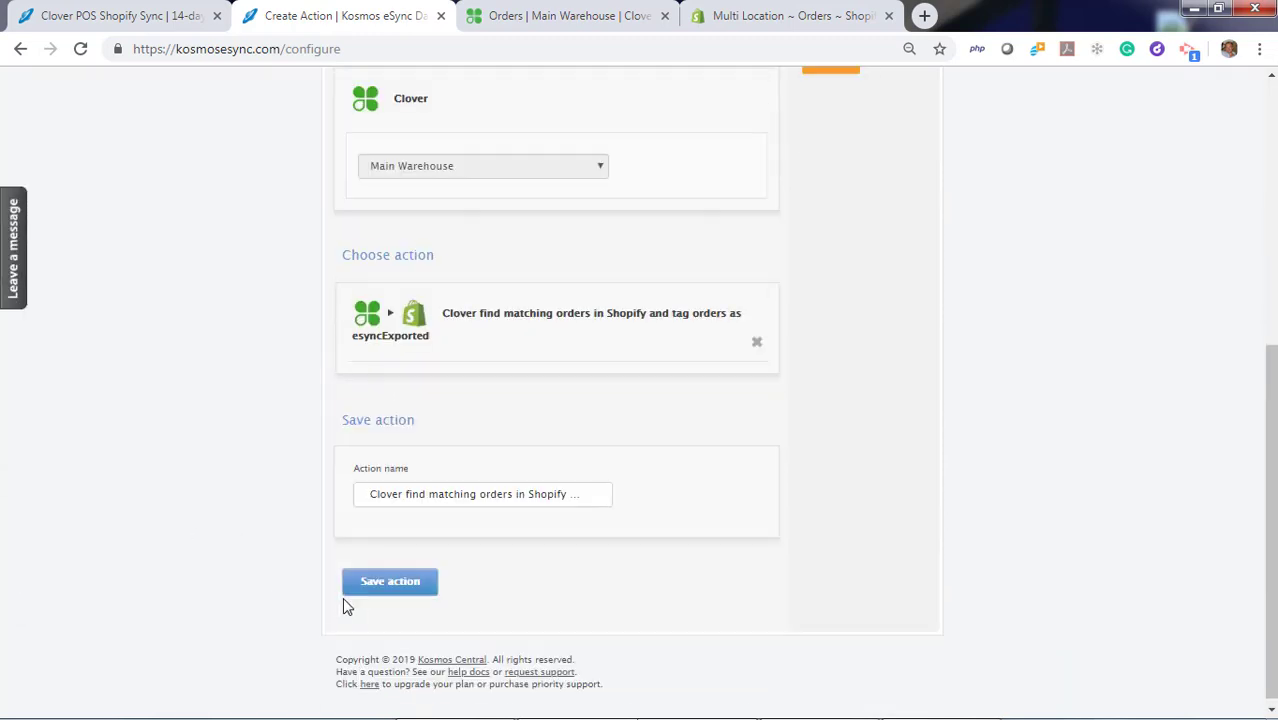
{"action": "left_click", "coordinate": [385, 578]}
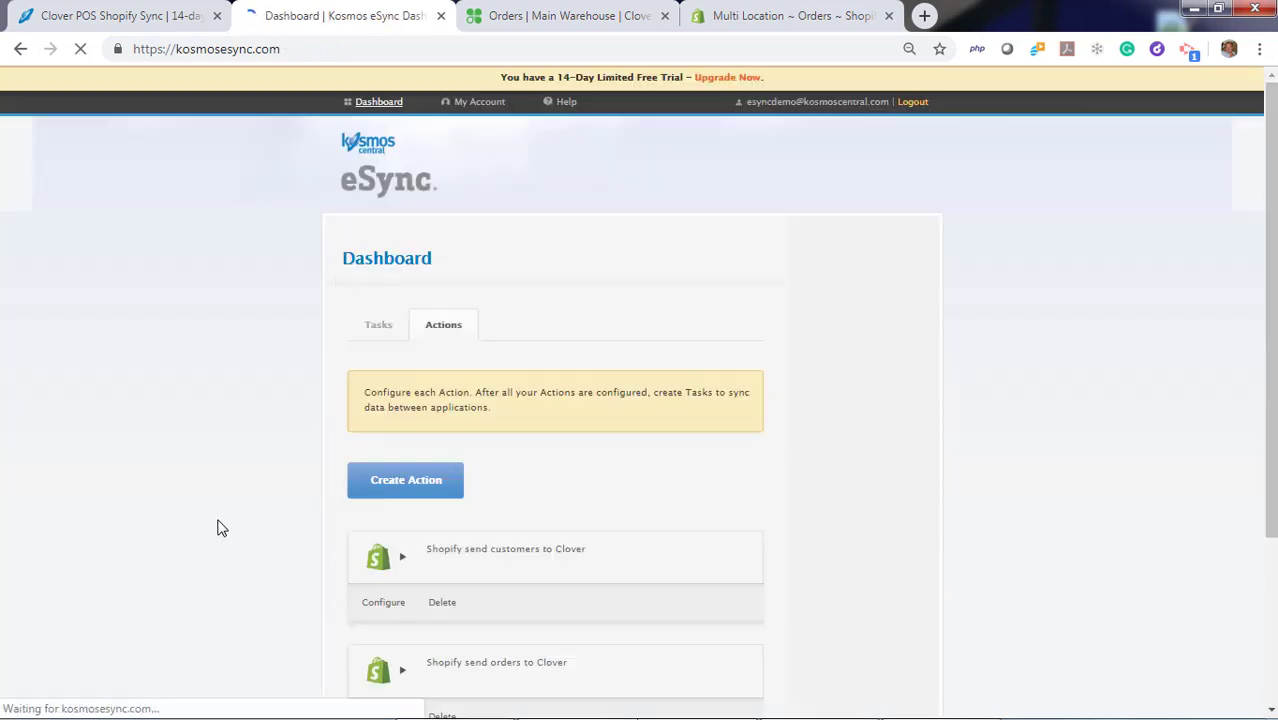
Open the configuration form of 'Shopify send customers to Clover' to review its settings.
{"action": "scroll", "coordinate": [216, 526], "scroll_direction": "down", "scroll_amount": 2}
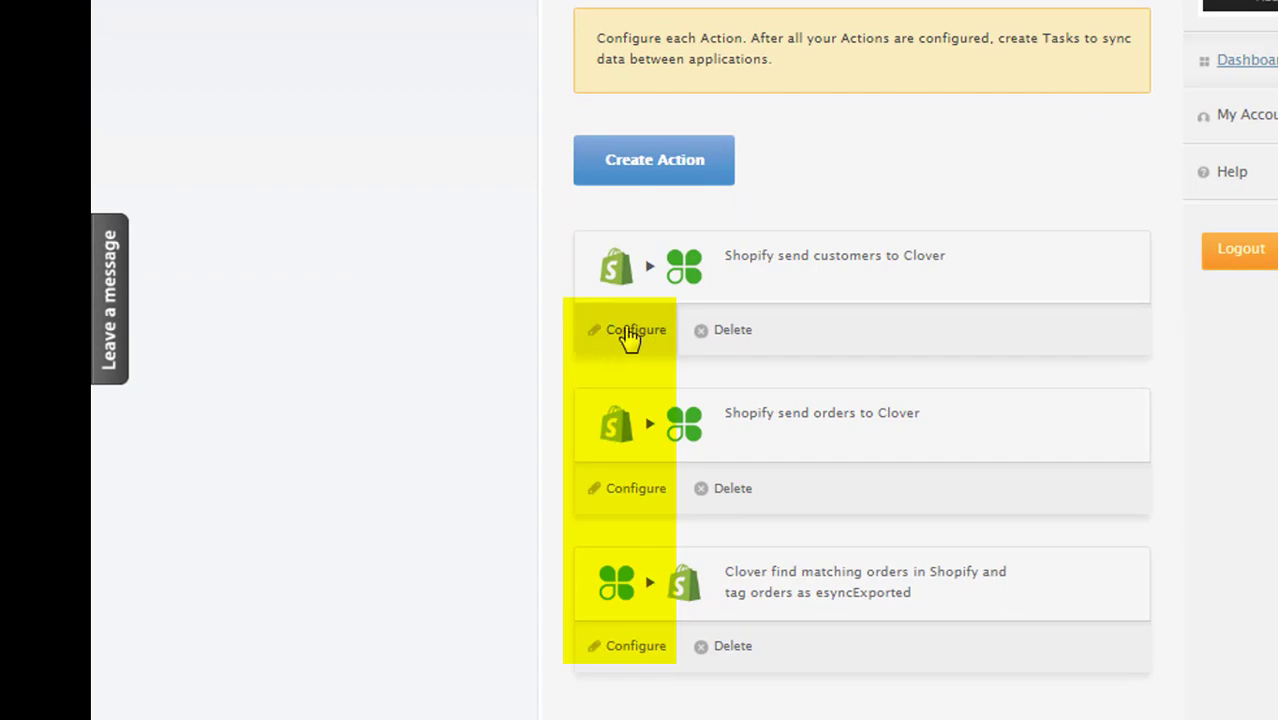
{"action": "left_click", "coordinate": [628, 332]}
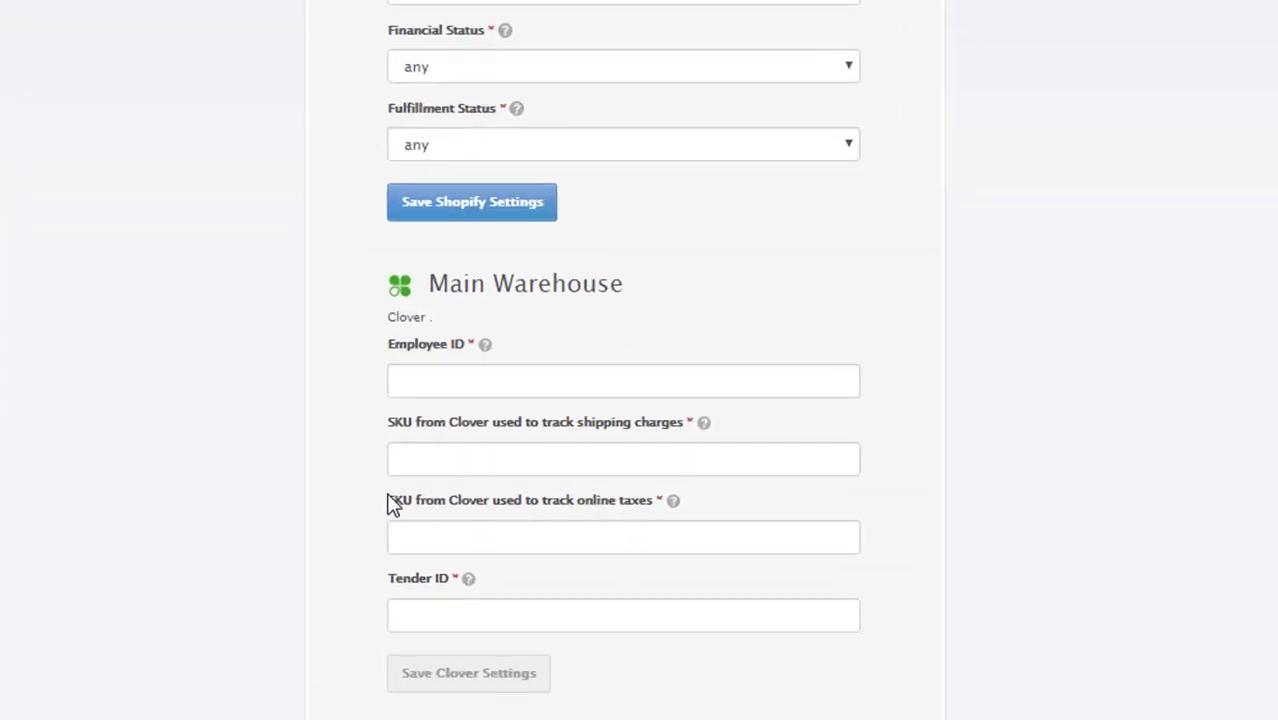
{"action": "mouse_move", "coordinate": [485, 349]}
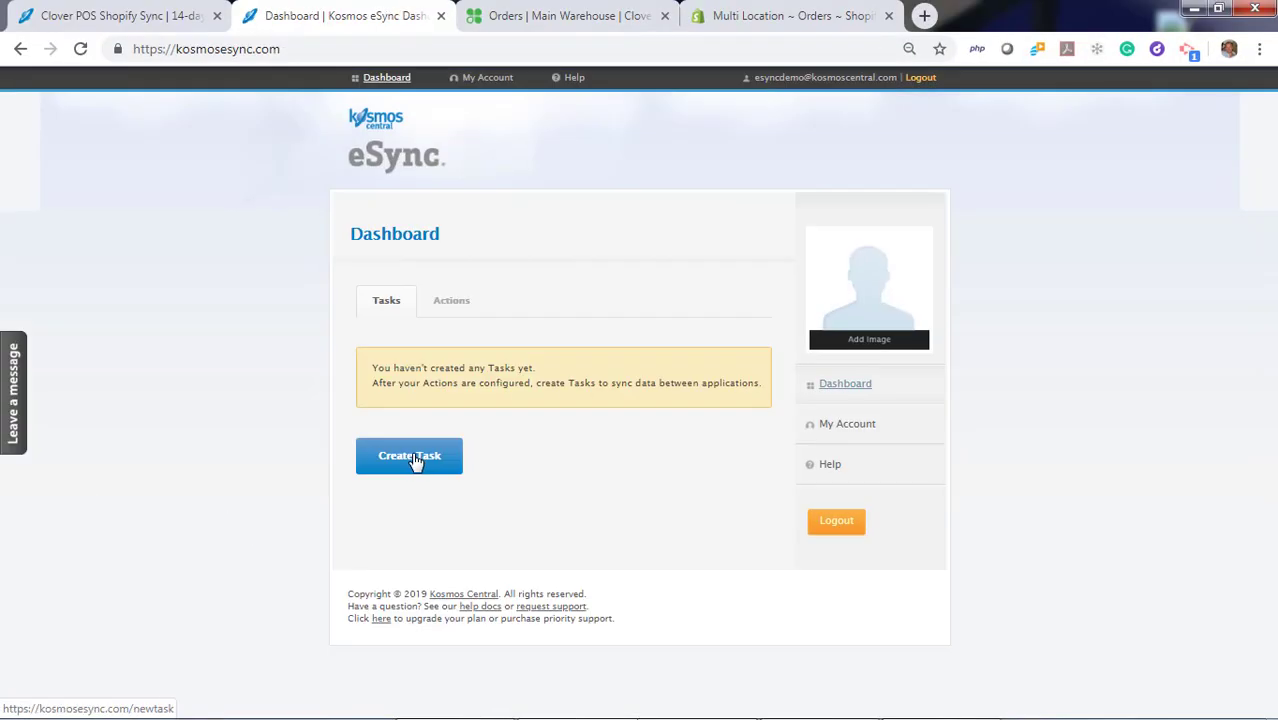
Start a new task and add the send-customers, send-orders and order-tagging actions.
{"action": "left_click", "coordinate": [415, 462]}
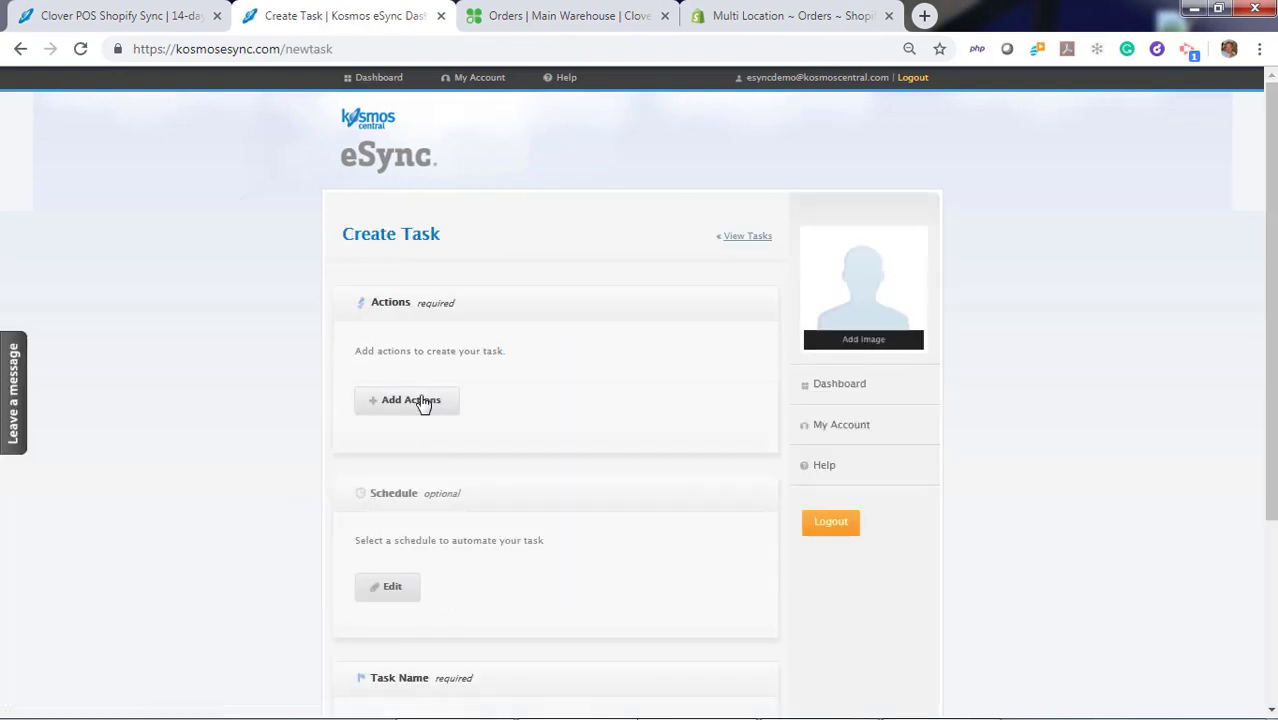
{"action": "left_click", "coordinate": [421, 401]}
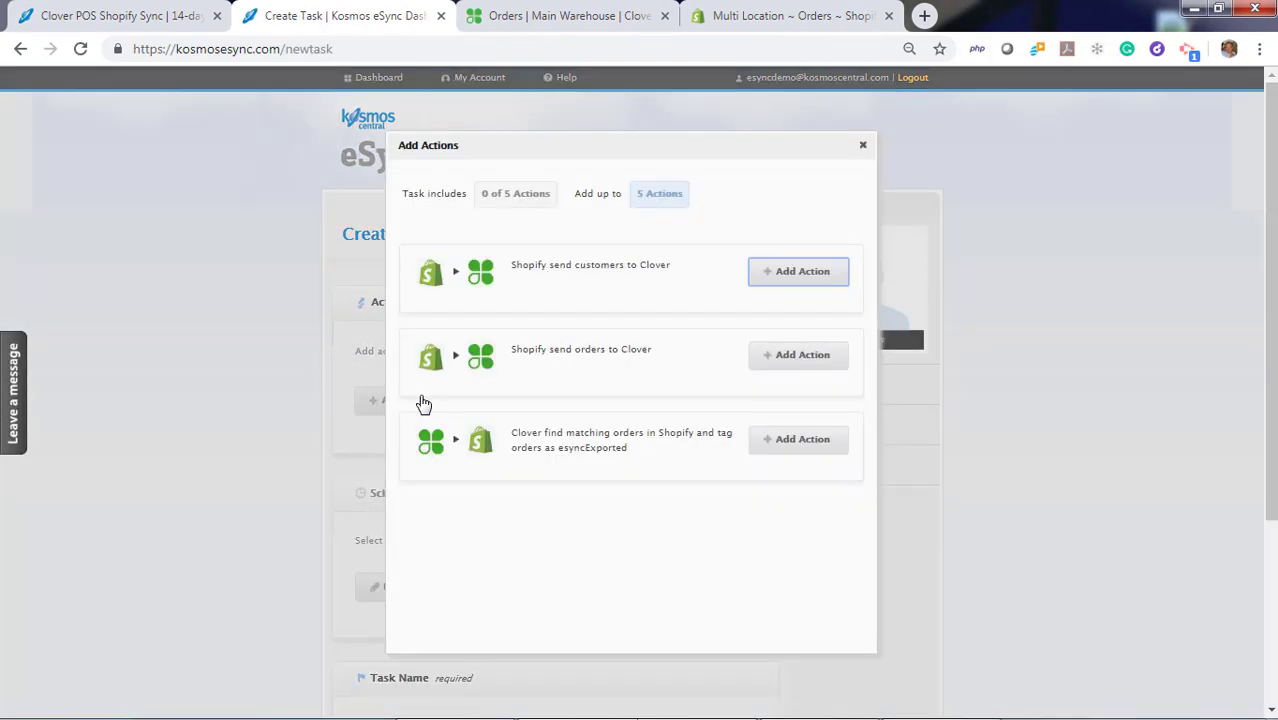
{"action": "left_click", "coordinate": [783, 277]}
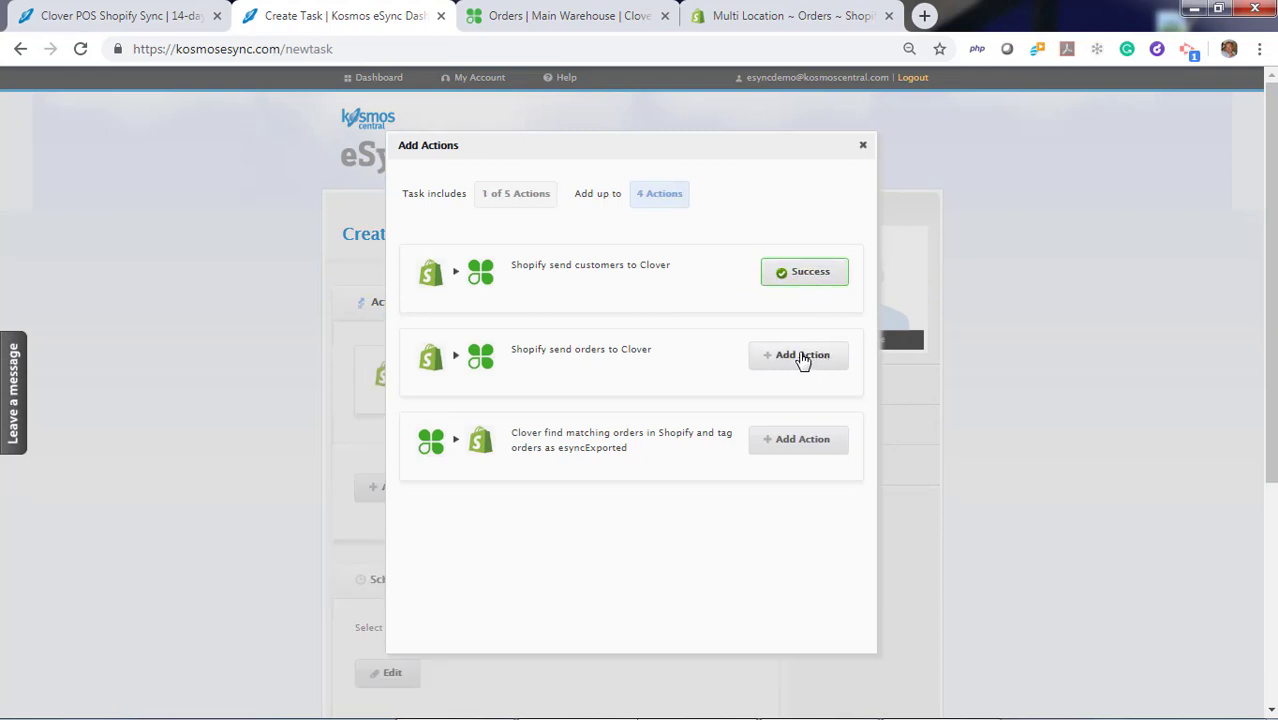
{"action": "left_click", "coordinate": [802, 358]}
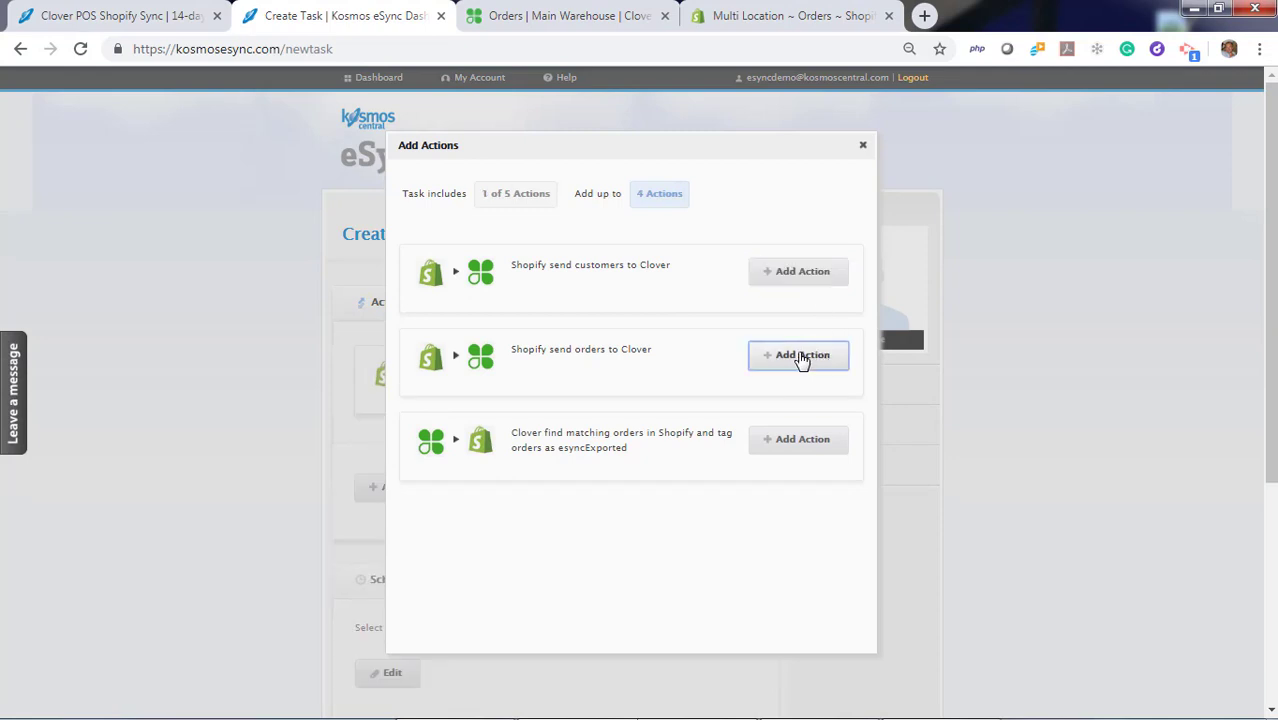
{"action": "left_click", "coordinate": [797, 441]}
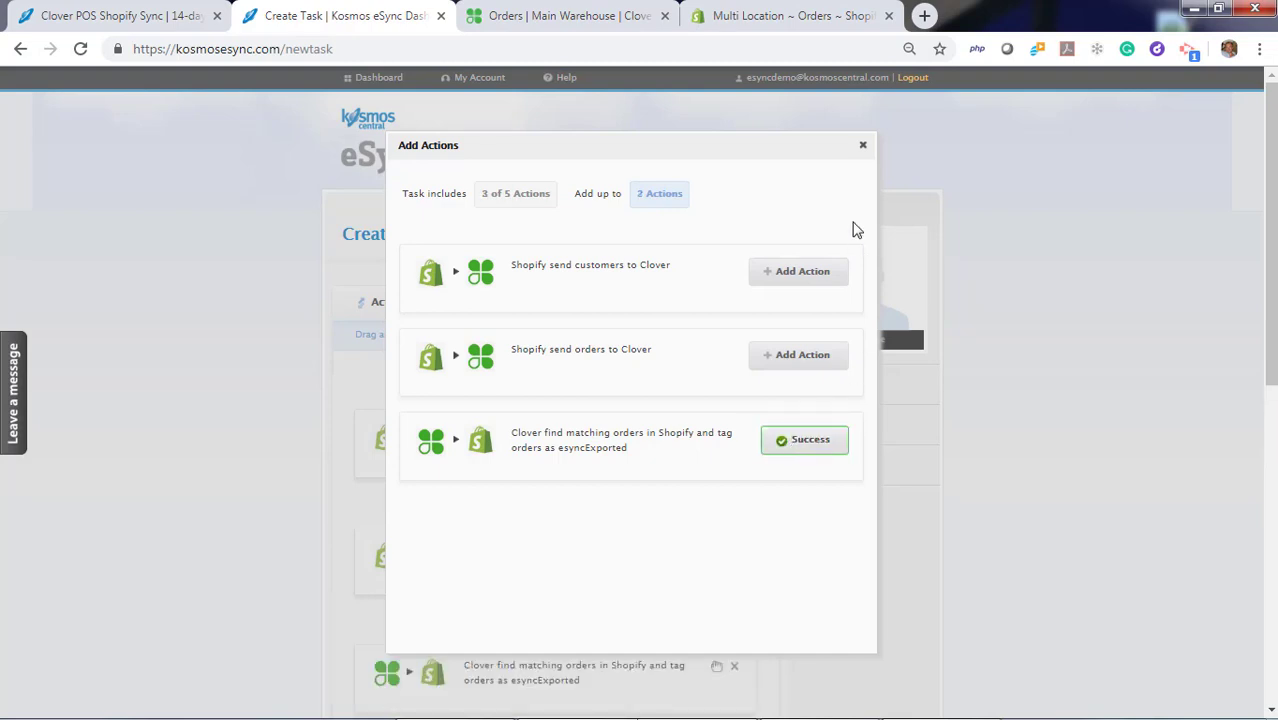
Close the action picker and save the task titled 'Shopify Orders to Clover POS'.
{"action": "left_click", "coordinate": [865, 150]}
{"action": "scroll", "coordinate": [300, 400], "scroll_direction": "down", "scroll_amount": 3}
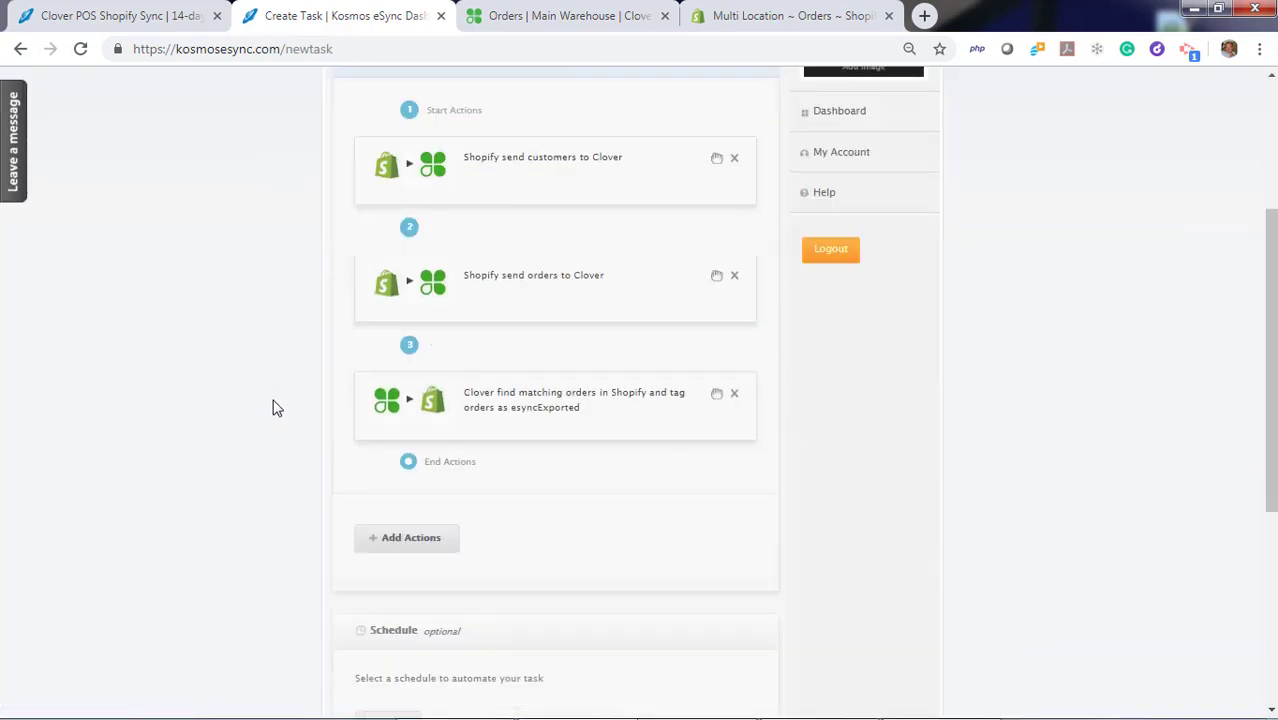
{"action": "scroll", "coordinate": [276, 409], "scroll_direction": "down", "scroll_amount": 4}
{"action": "left_click", "coordinate": [388, 484]}
{"action": "type", "text": "Shopify"}
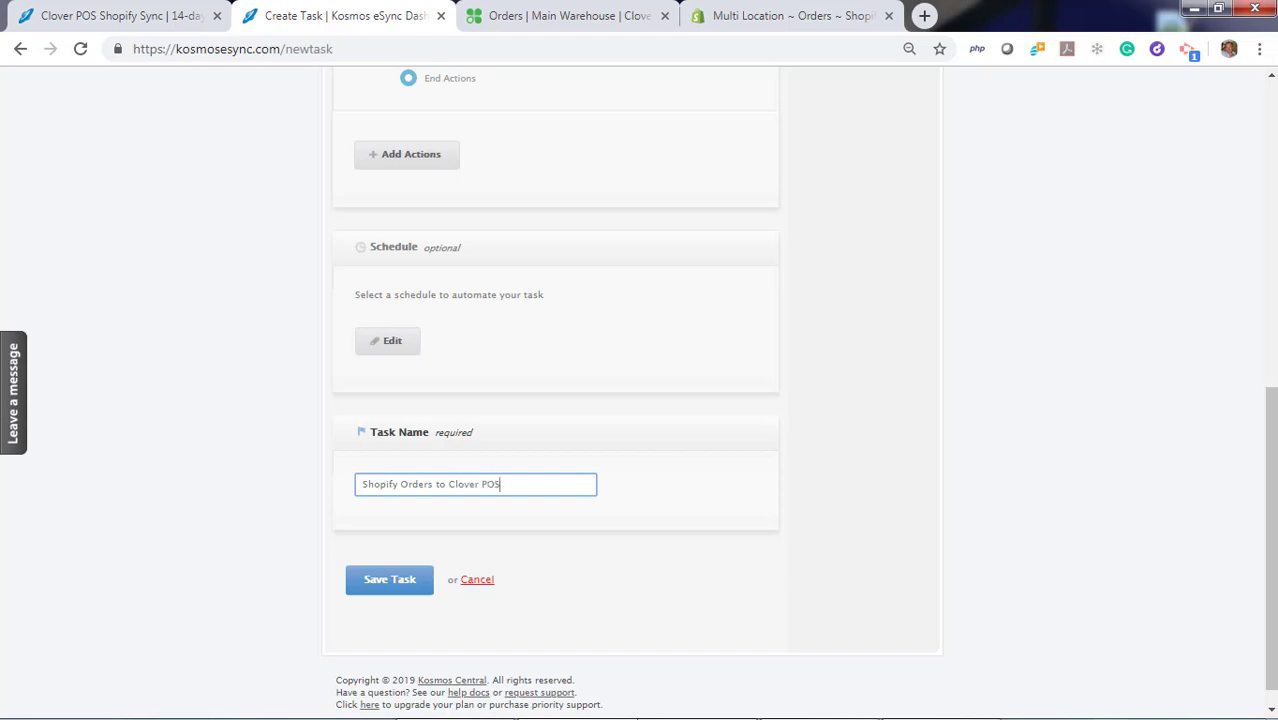
{"action": "type", "text": "Orders to Clover POS"}
{"action": "left_click", "coordinate": [378, 581]}
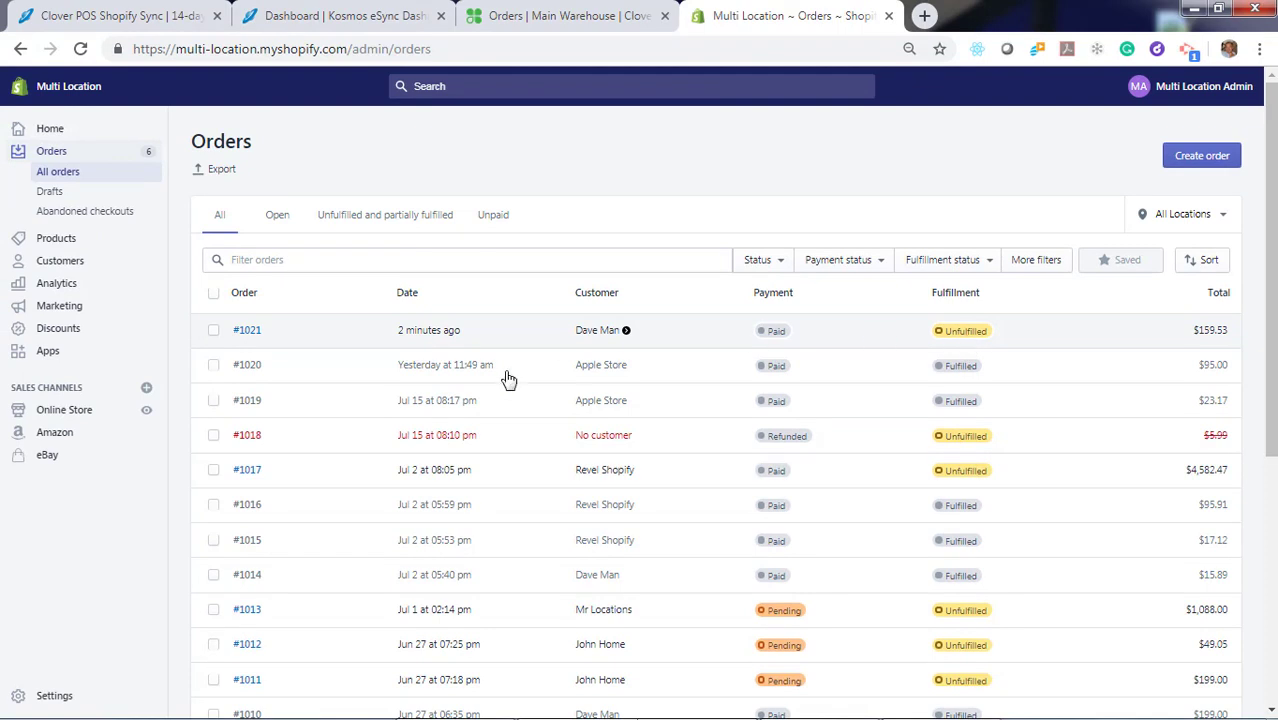
Run the task from the dashboard and find the synced $159.53 order in Clover's orders.
{"action": "left_click", "coordinate": [342, 18]}
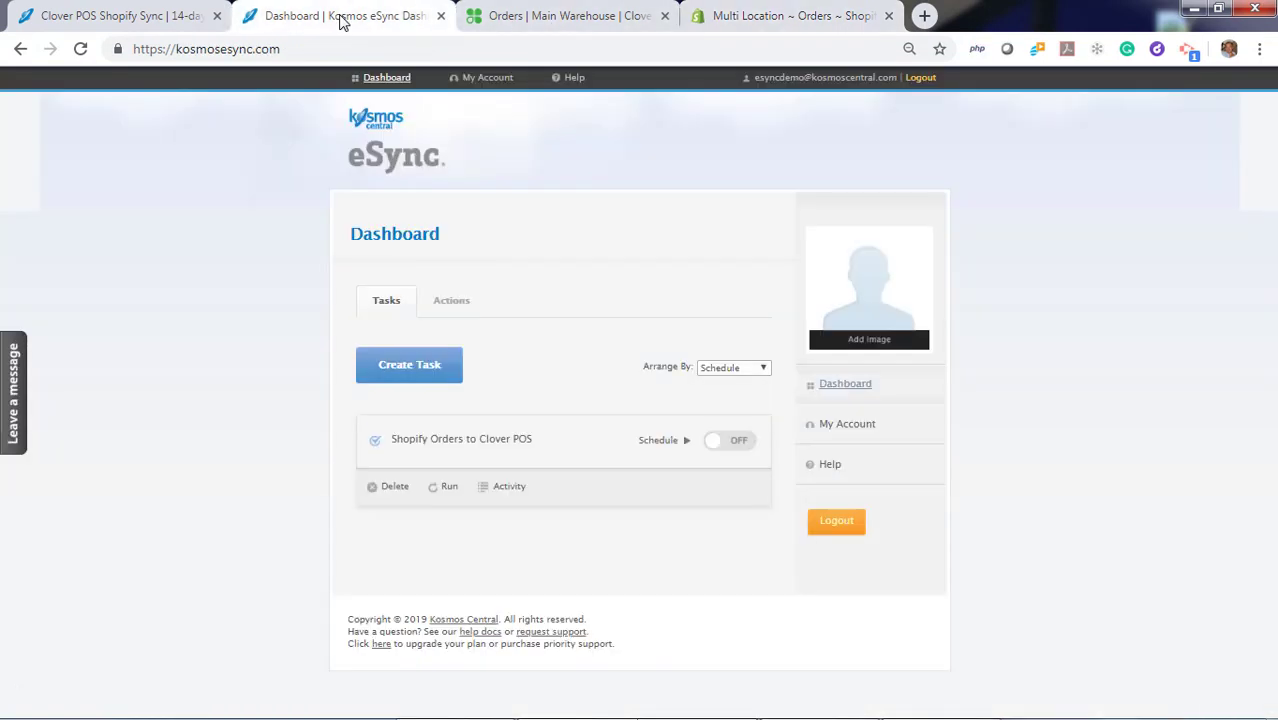
{"action": "left_click", "coordinate": [446, 498]}
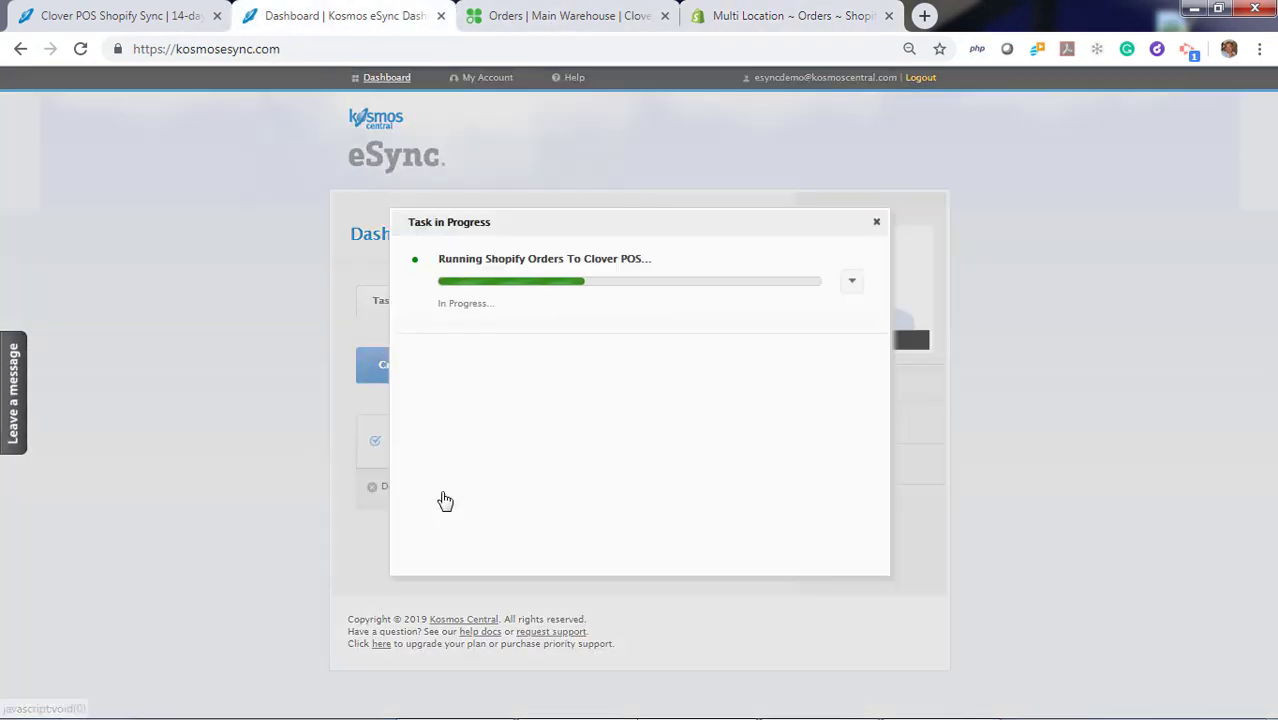
{"action": "left_click", "coordinate": [522, 262]}
{"action": "scroll", "coordinate": [290, 390], "scroll_direction": "down", "scroll_amount": 3}
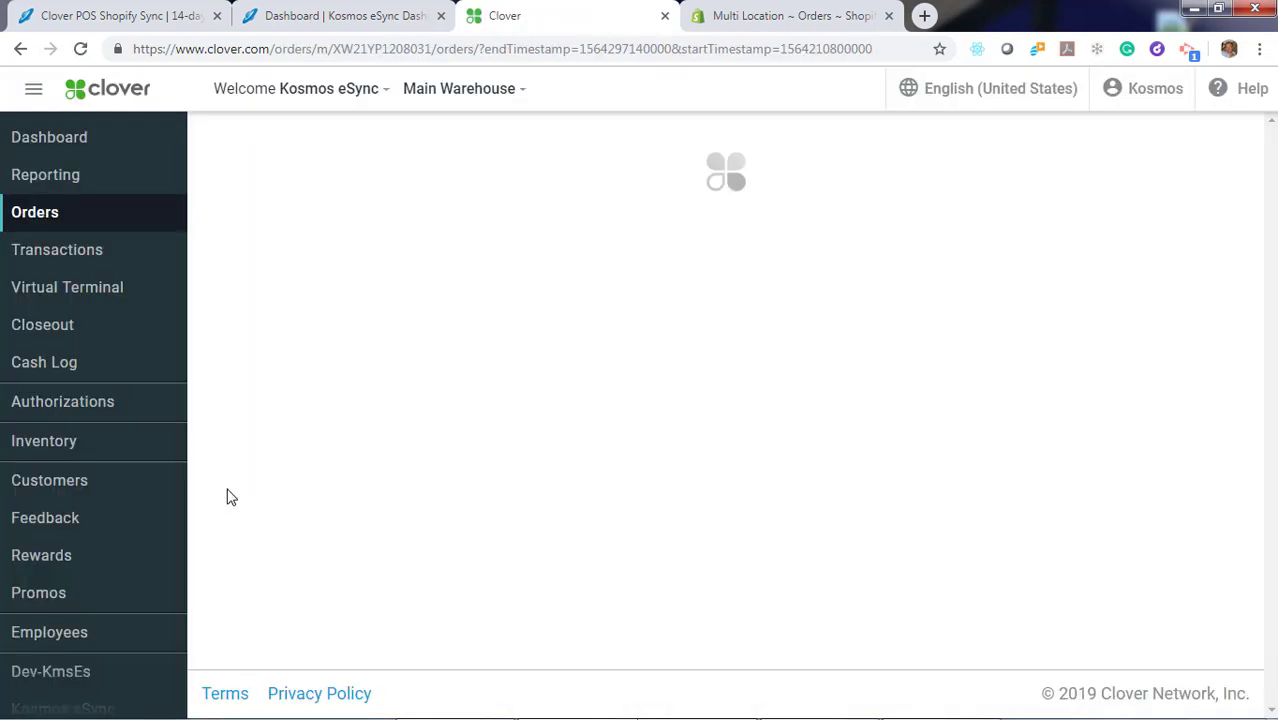
{"action": "scroll", "coordinate": [230, 500], "scroll_direction": "down", "scroll_amount": 3}
{"action": "scroll", "coordinate": [232, 507], "scroll_direction": "down", "scroll_amount": 3}
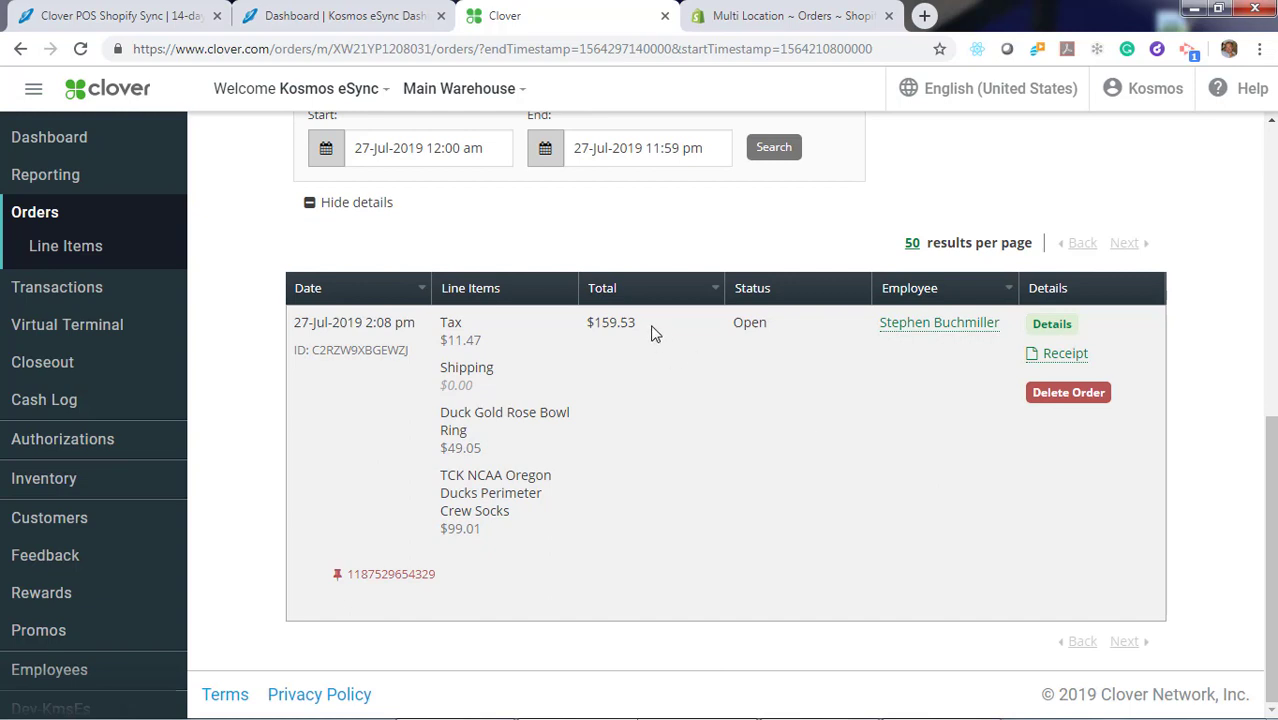
View Shopify order #1021's two items and $159.53 paid total.
{"action": "left_click", "coordinate": [776, 22]}
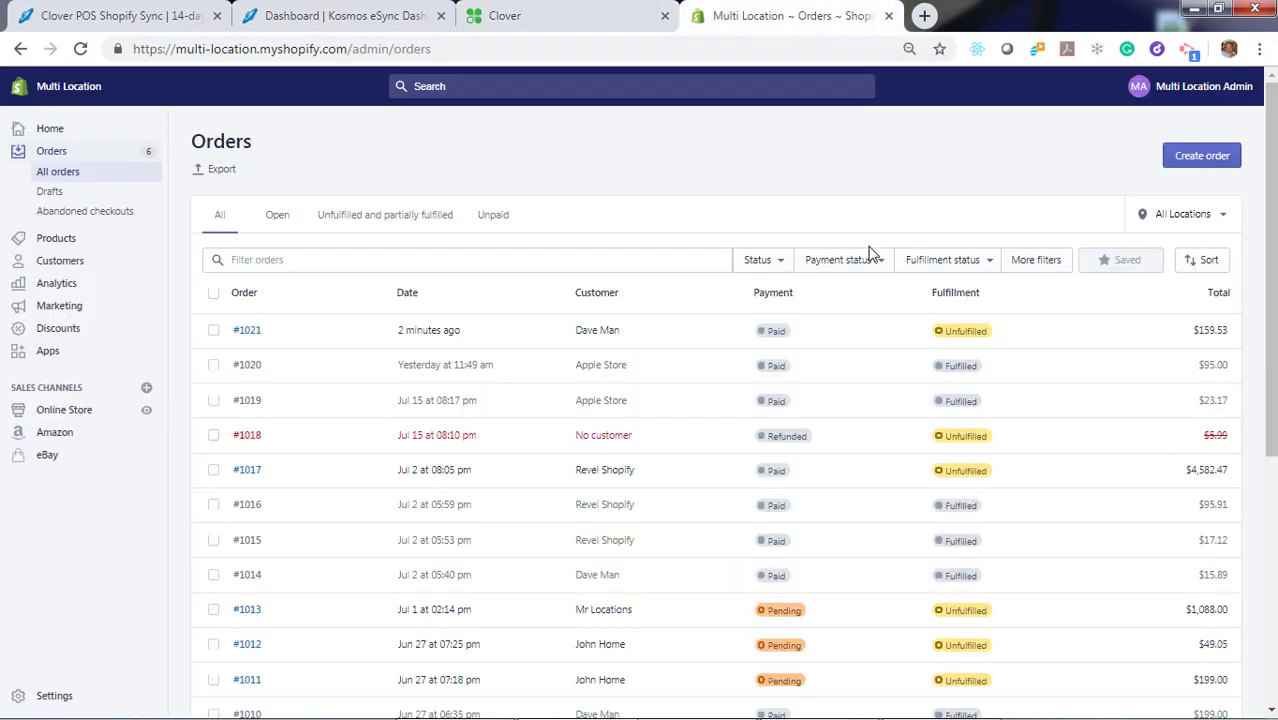
{"action": "left_click", "coordinate": [247, 331]}
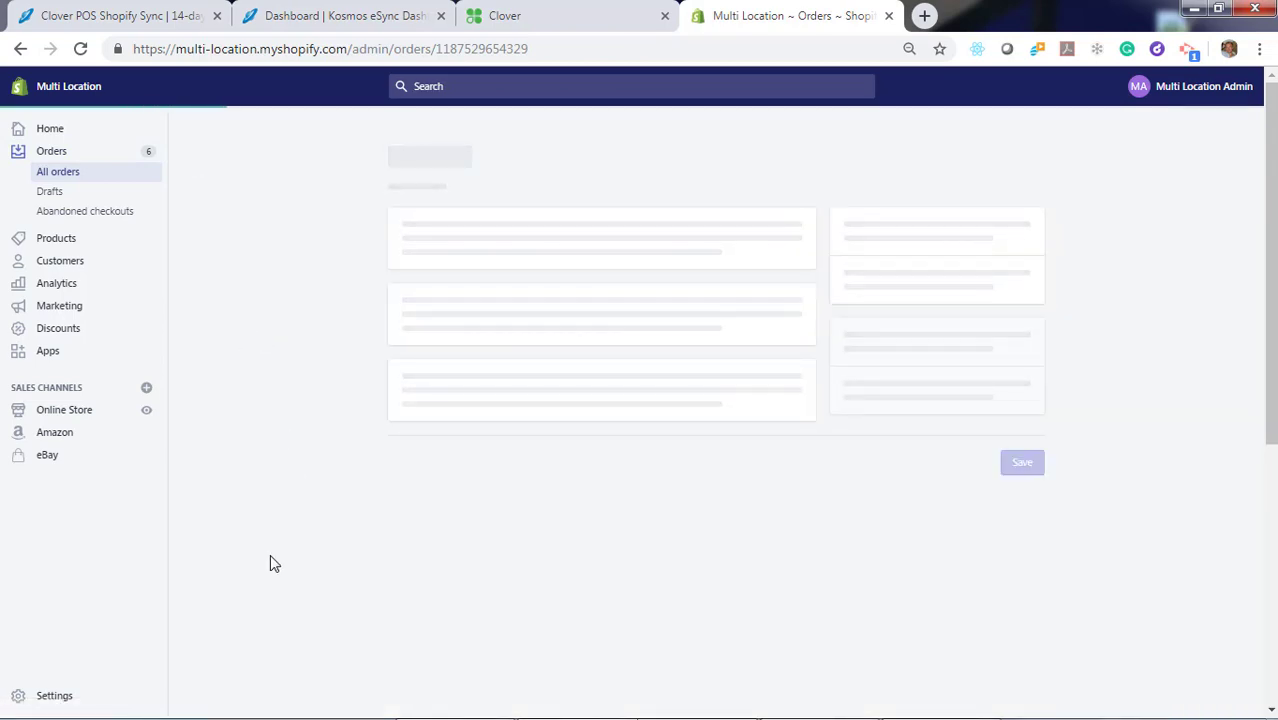
{"action": "scroll", "coordinate": [312, 540], "scroll_direction": "down", "scroll_amount": 5}
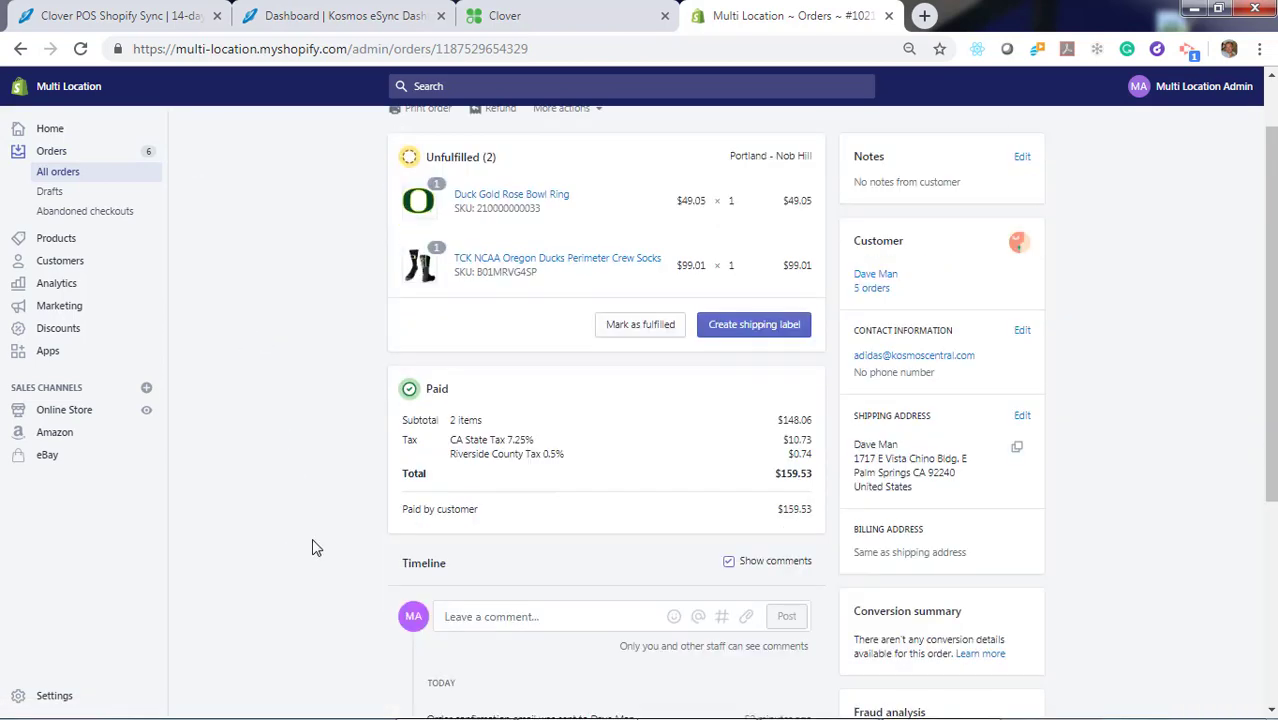